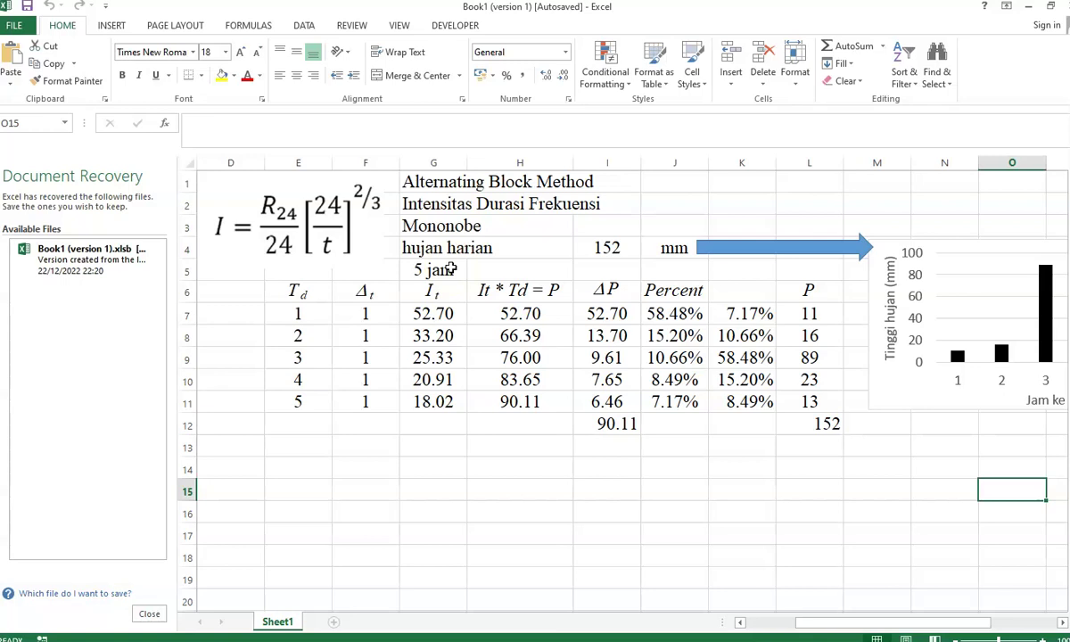
# - Dismiss the document recovery list, then duplicate Sheet1 and place the copy after the original
pyautogui.click(148, 614)
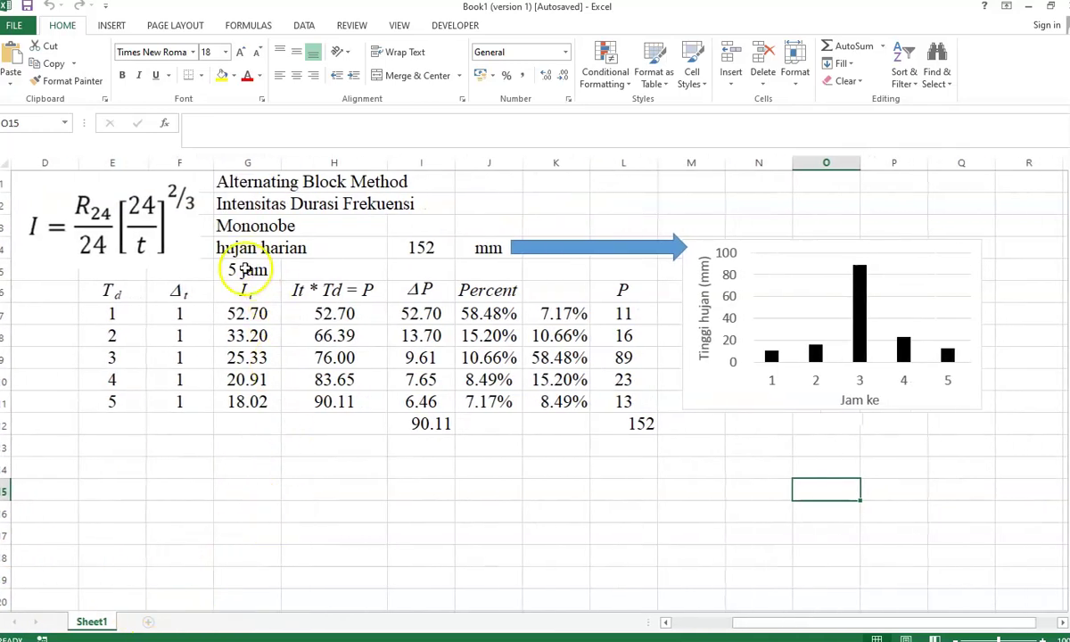
pyautogui.click(244, 269)
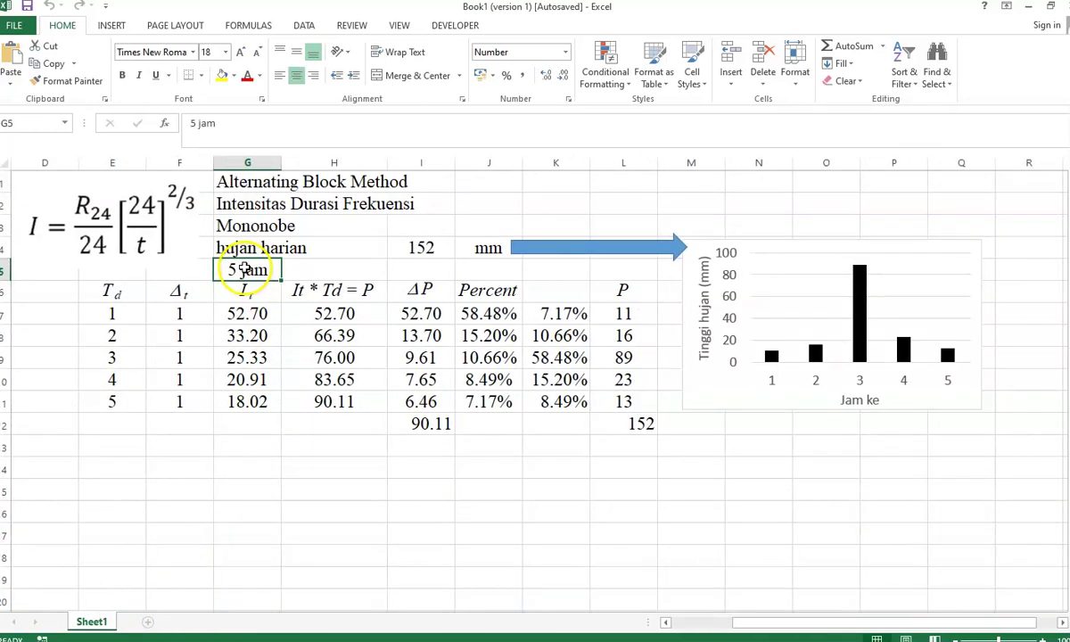
pyautogui.rightClick(108, 624)
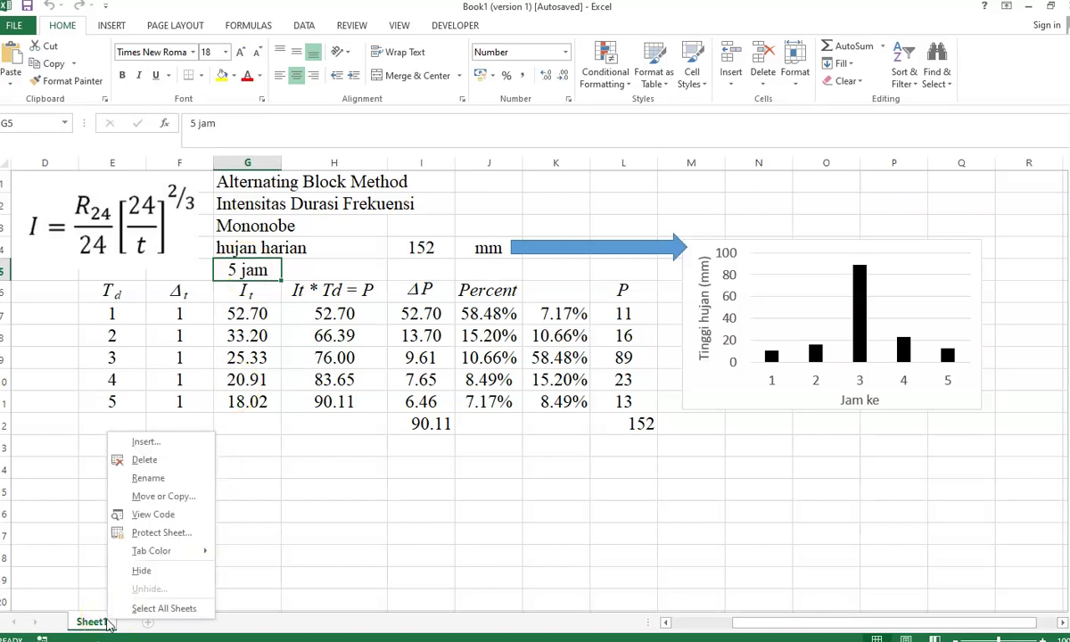
pyautogui.click(161, 496)
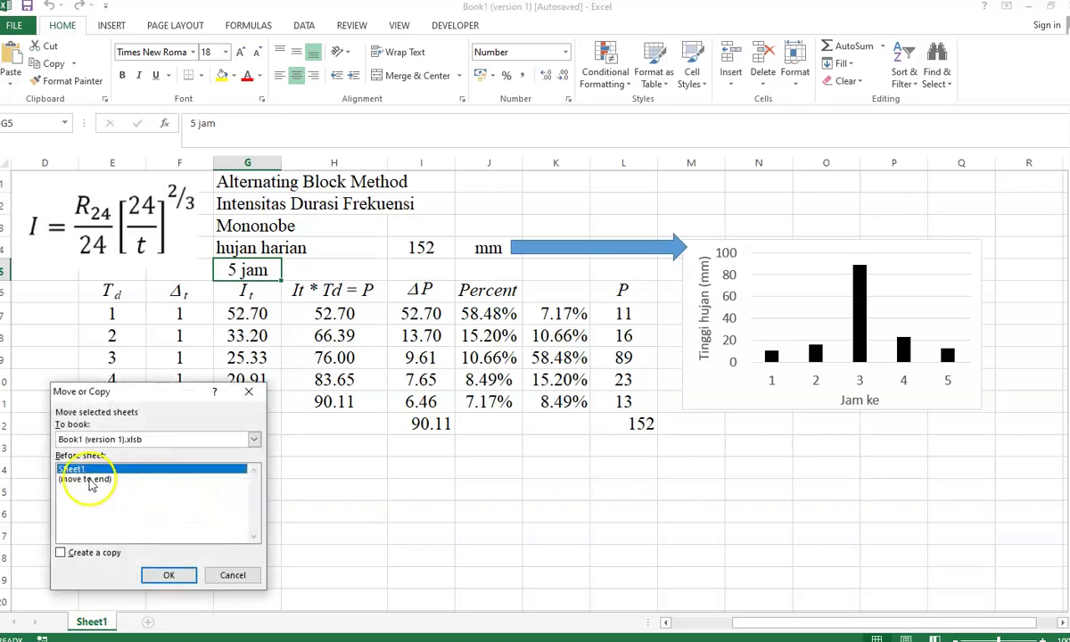
pyautogui.click(61, 553)
pyautogui.click(168, 574)
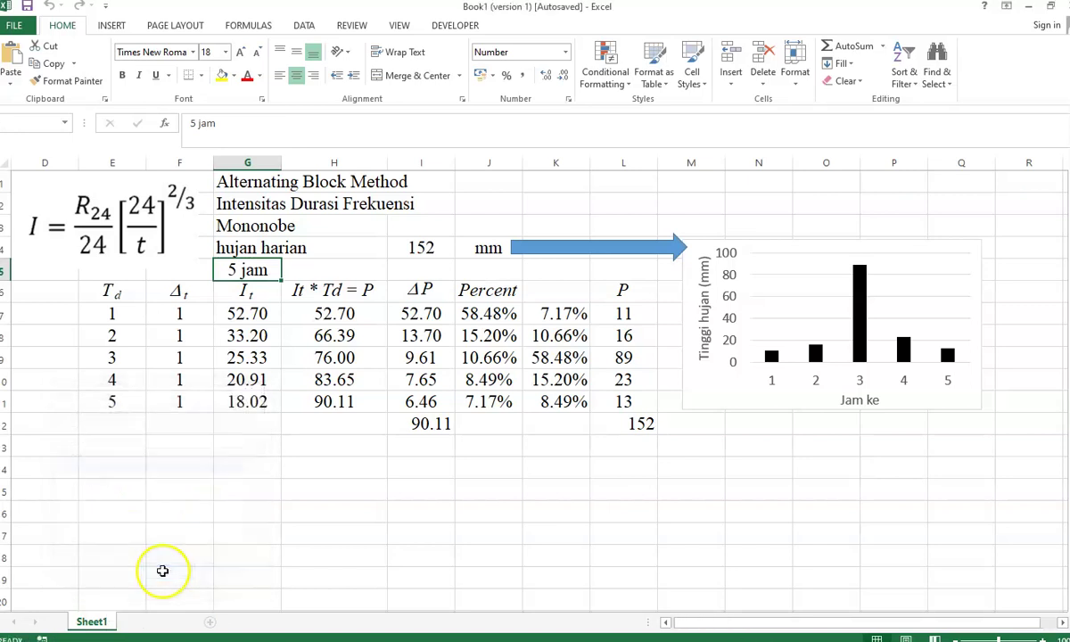
pyautogui.moveTo(105, 621); pyautogui.dragTo(203, 615)
# - Rename the original worksheet, Sheet1, as 5jam
pyautogui.click(94, 621)
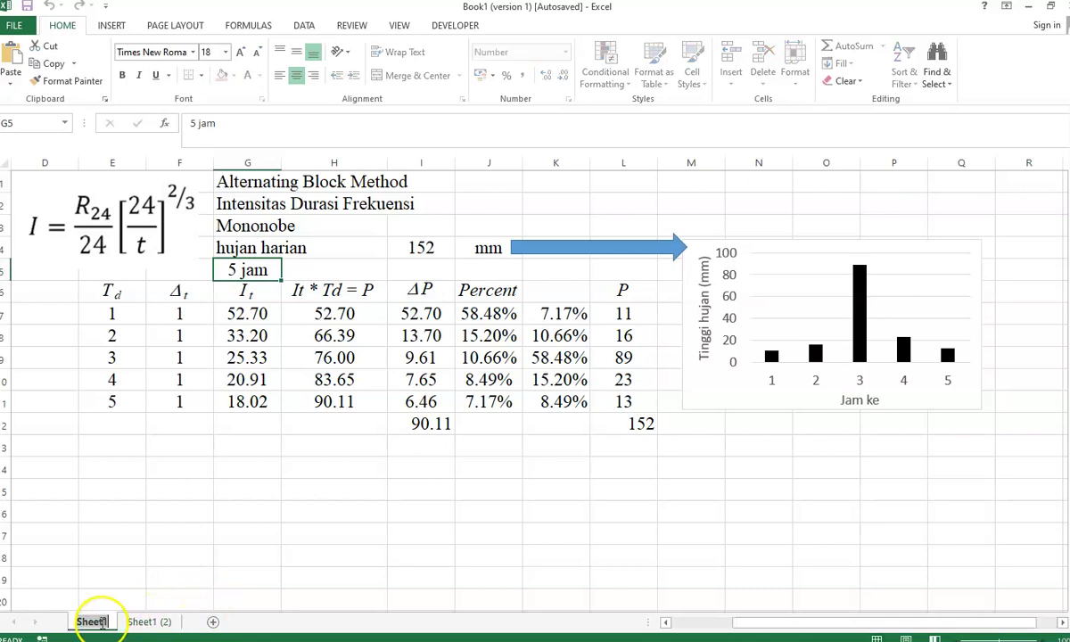
pyautogui.doubleClick(68, 621)
pyautogui.write('5')
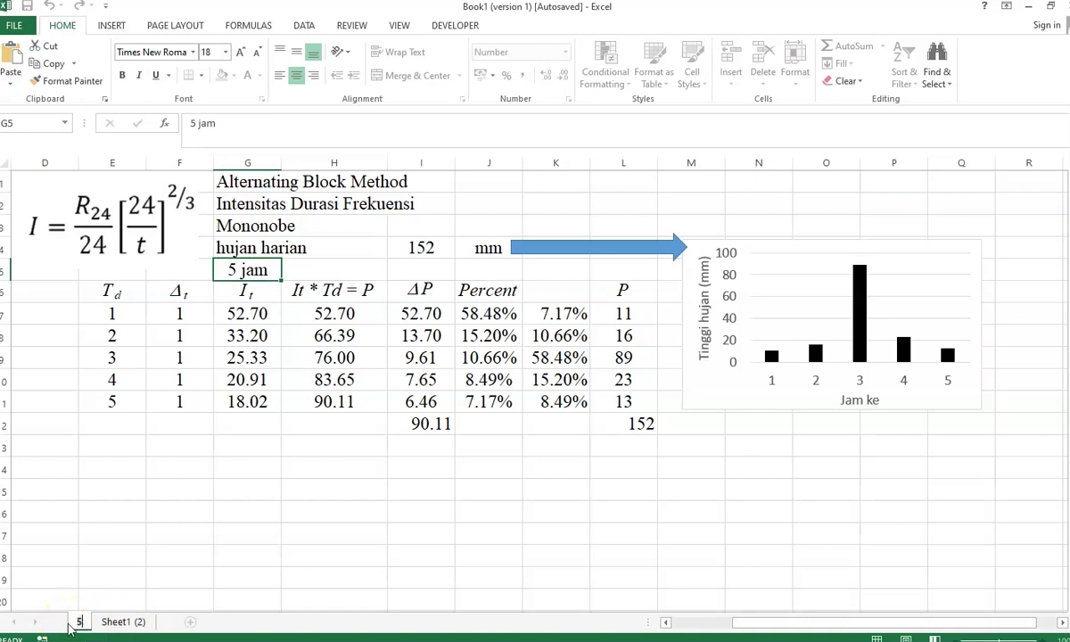
pyautogui.write('jam')
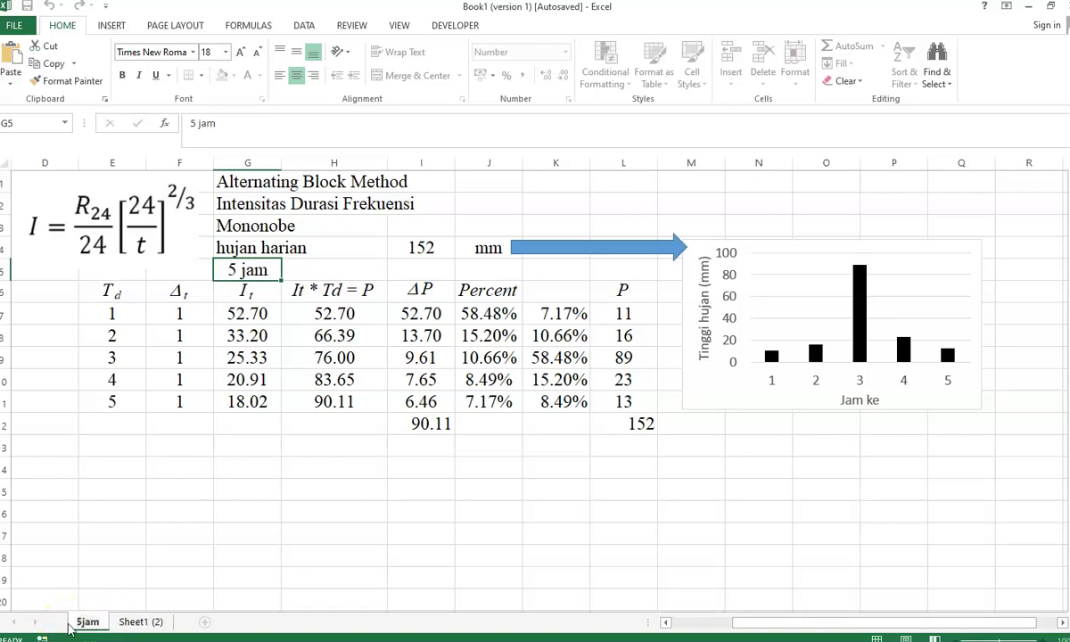
# - On the copied worksheet, set the duration in cell G5 to 4 and rename the worksheet as 4jam
pyautogui.click(132, 622)
pyautogui.write('4')
pyautogui.doubleClick(136, 622)
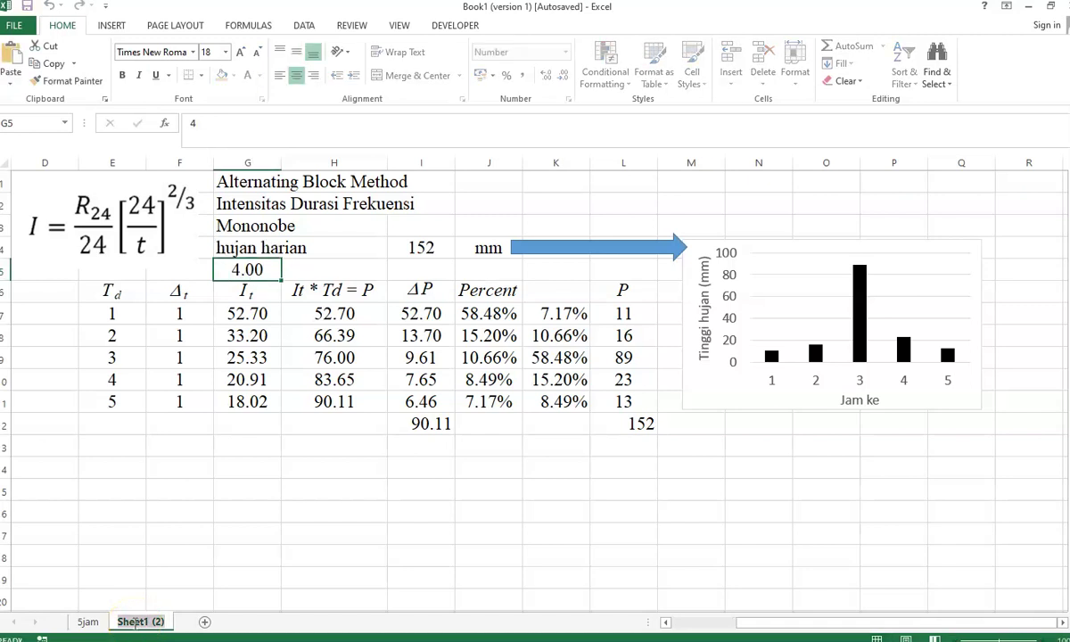
pyautogui.write('4jam')
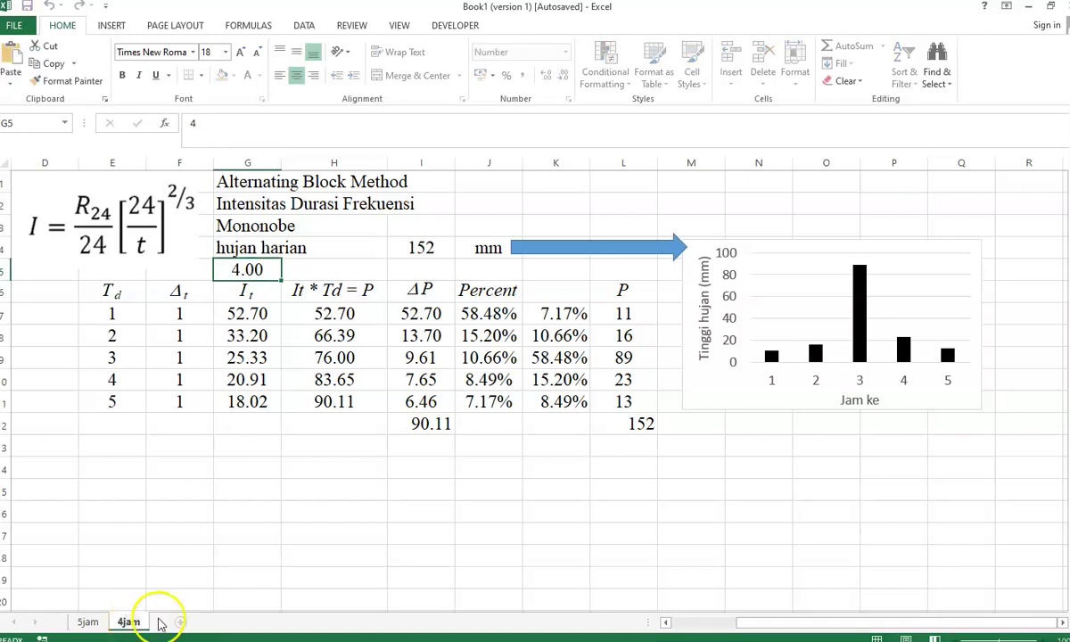
# - Clear the copied calculation results in the range F7:M12 of the 4jam worksheet
pyautogui.click(270, 529)
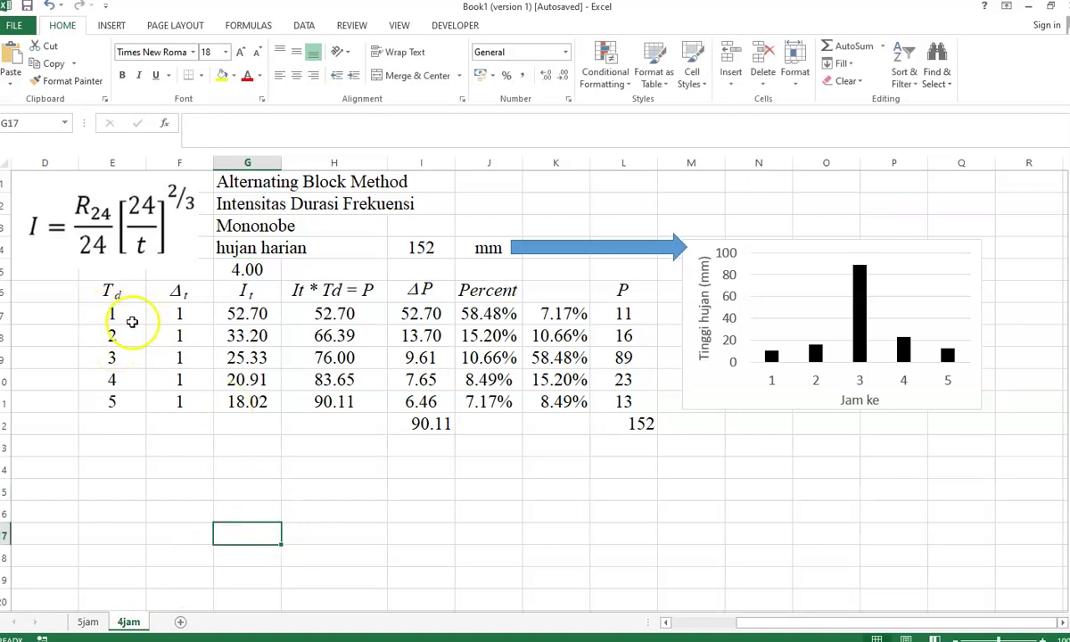
pyautogui.moveTo(156, 314); pyautogui.dragTo(676, 426)
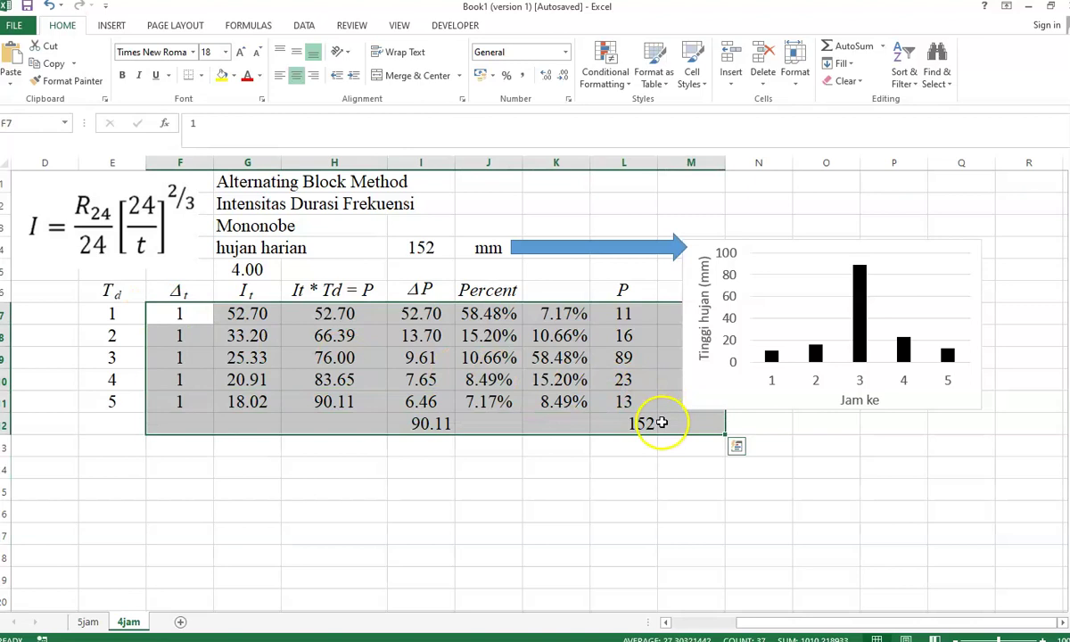
pyautogui.press('Delete')
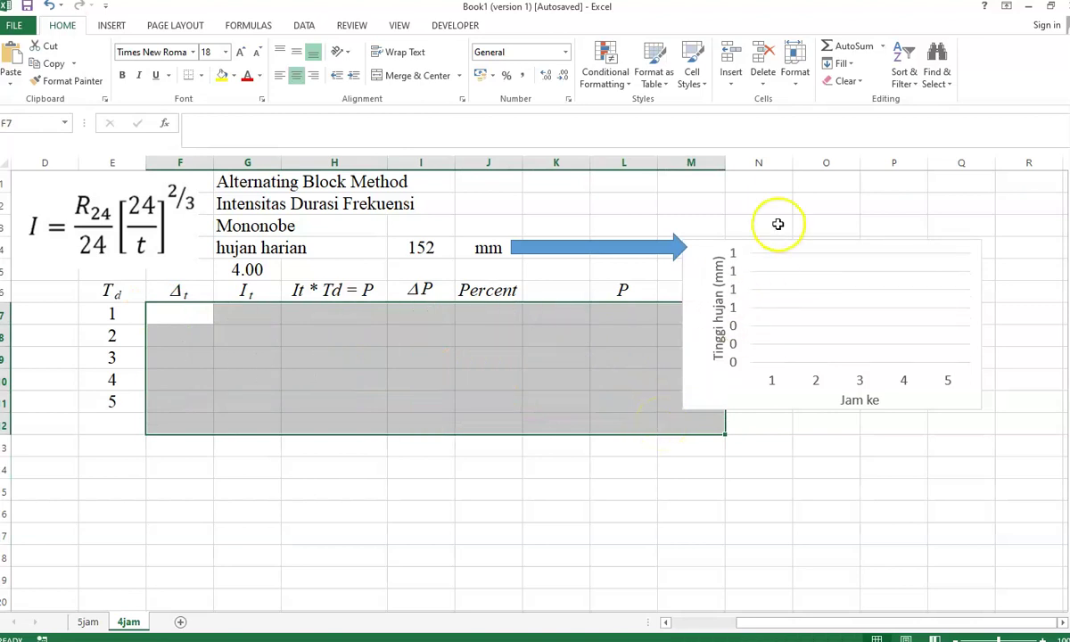
# - Move the rainfall chart so it starts at column N, and clear the fifth Td value in cell E11
pyautogui.moveTo(772, 237); pyautogui.dragTo(815, 246)
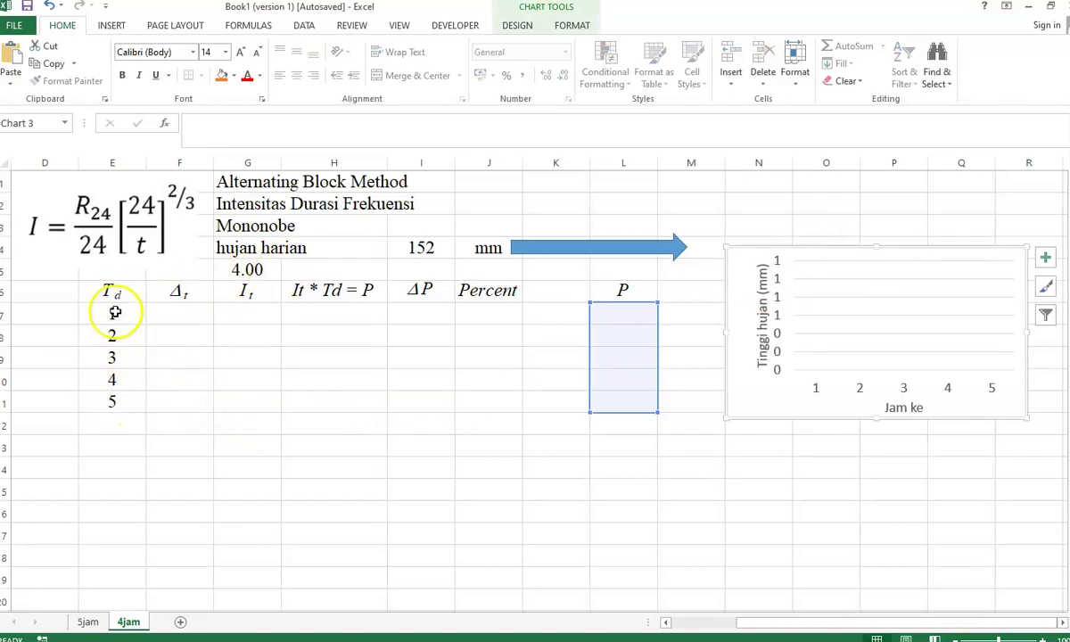
pyautogui.click(117, 405)
pyautogui.press('Delete')
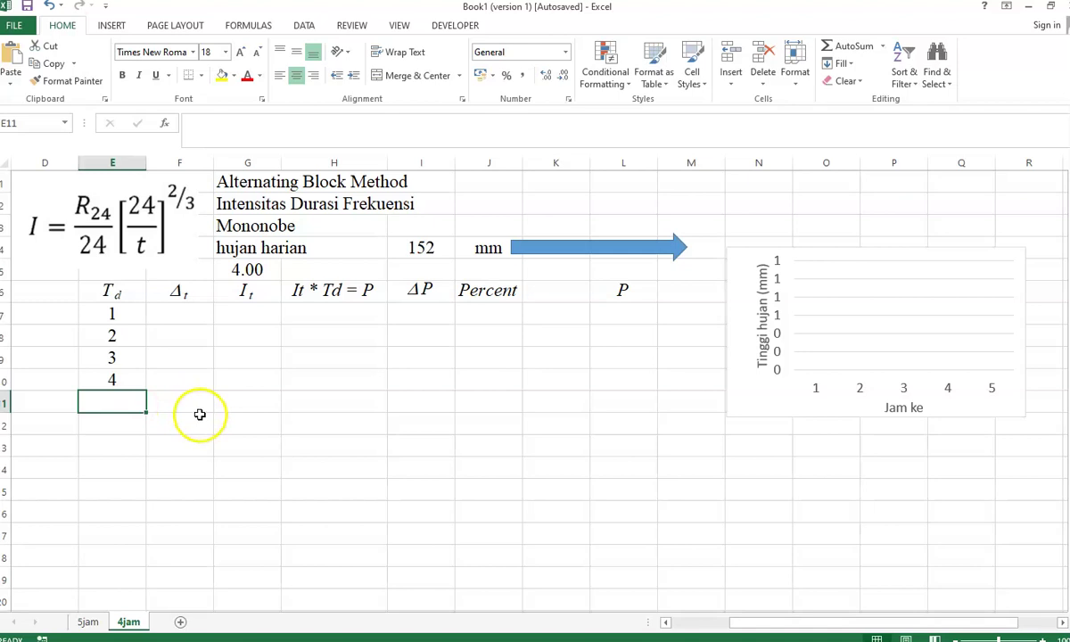
# - Enter the time interval 0-1 in cell F7 of the Δt column
pyautogui.click(180, 318)
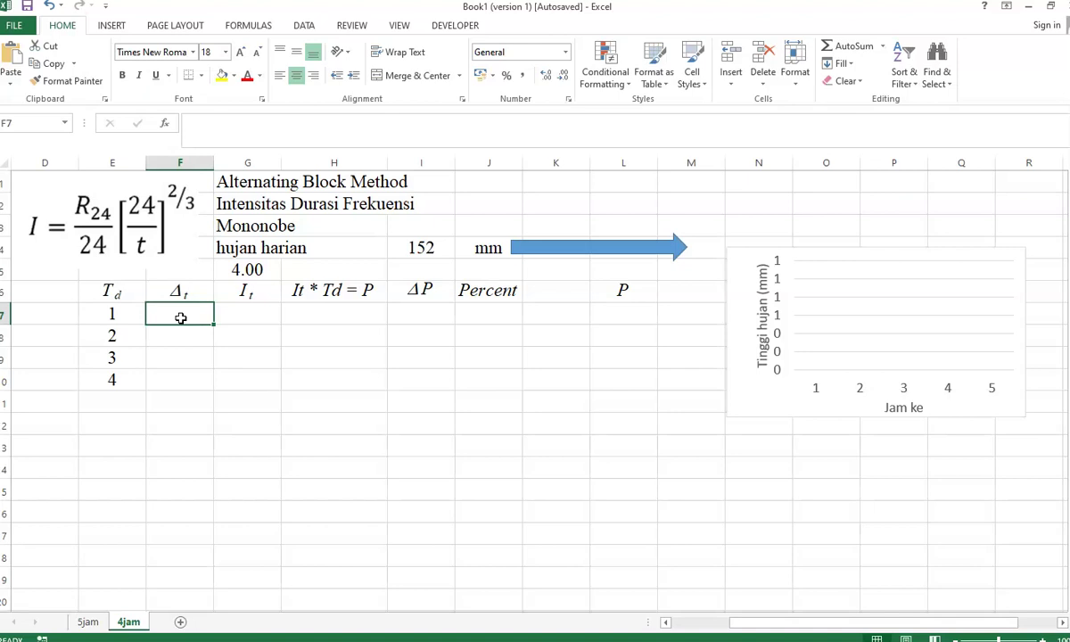
pyautogui.write('0-1')
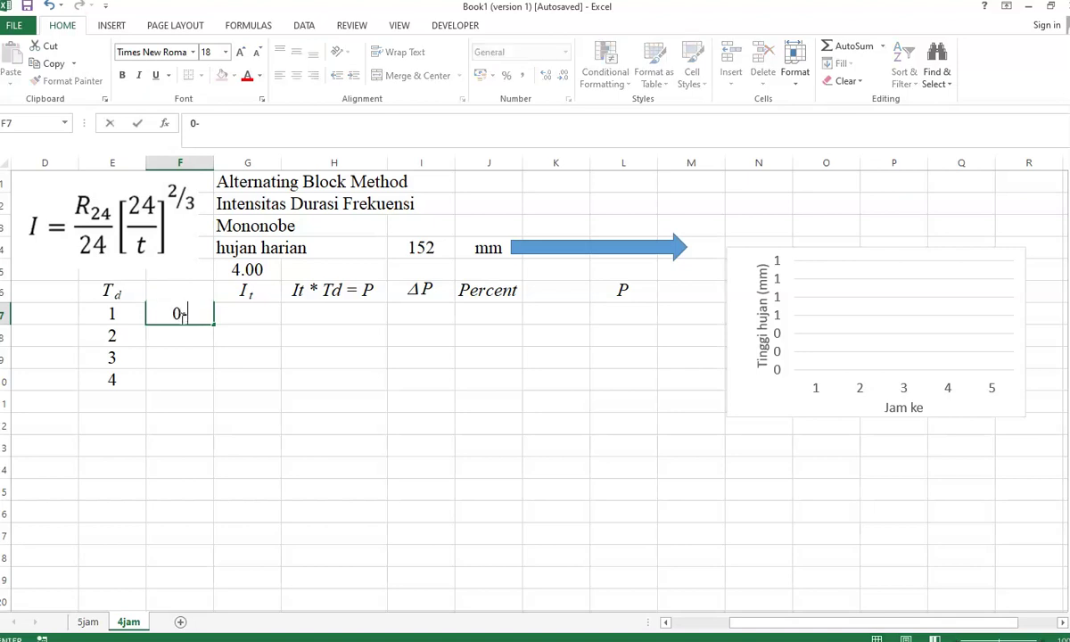
pyautogui.click(183, 328)
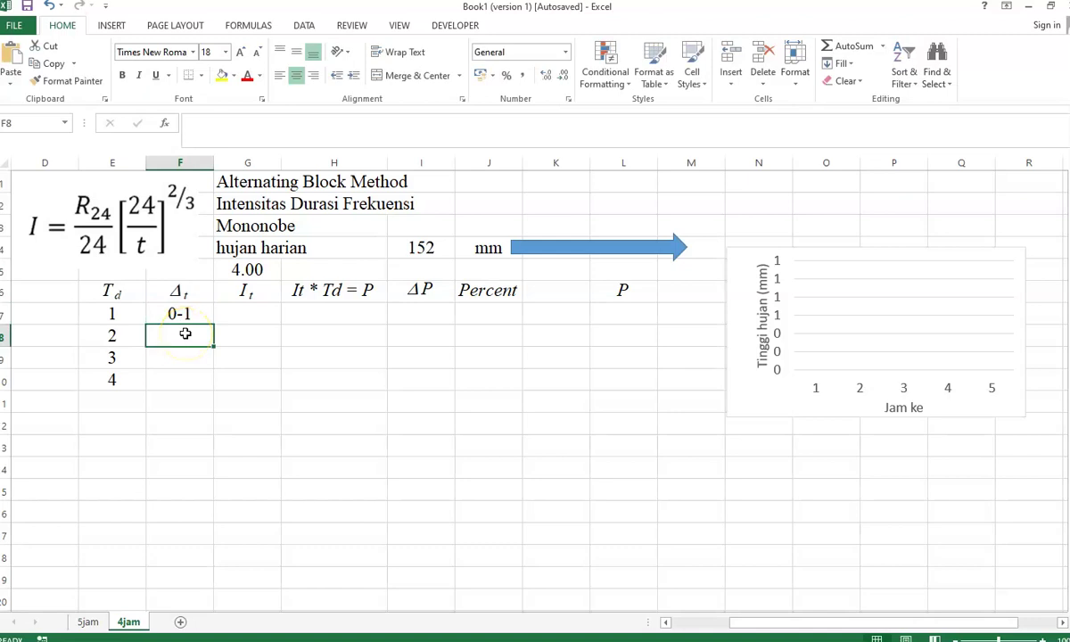
# - Try to enter the time intervals 1-2, 2-3 and 3-4 in cells F8 to F10 under the General format
pyautogui.write('-')
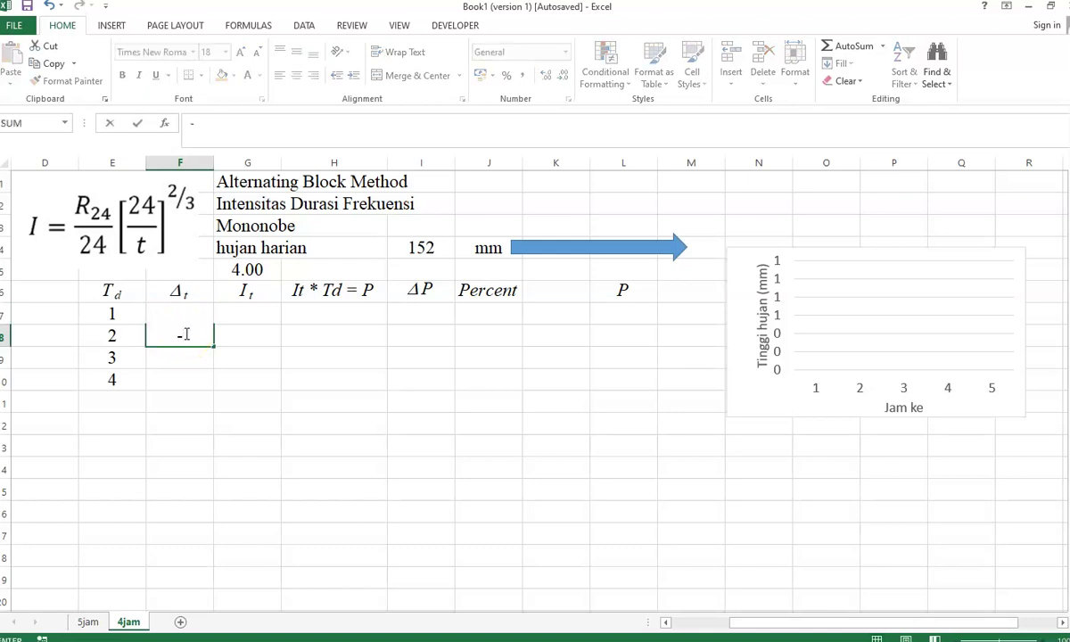
pyautogui.press('Escape')
pyautogui.write('1-2')
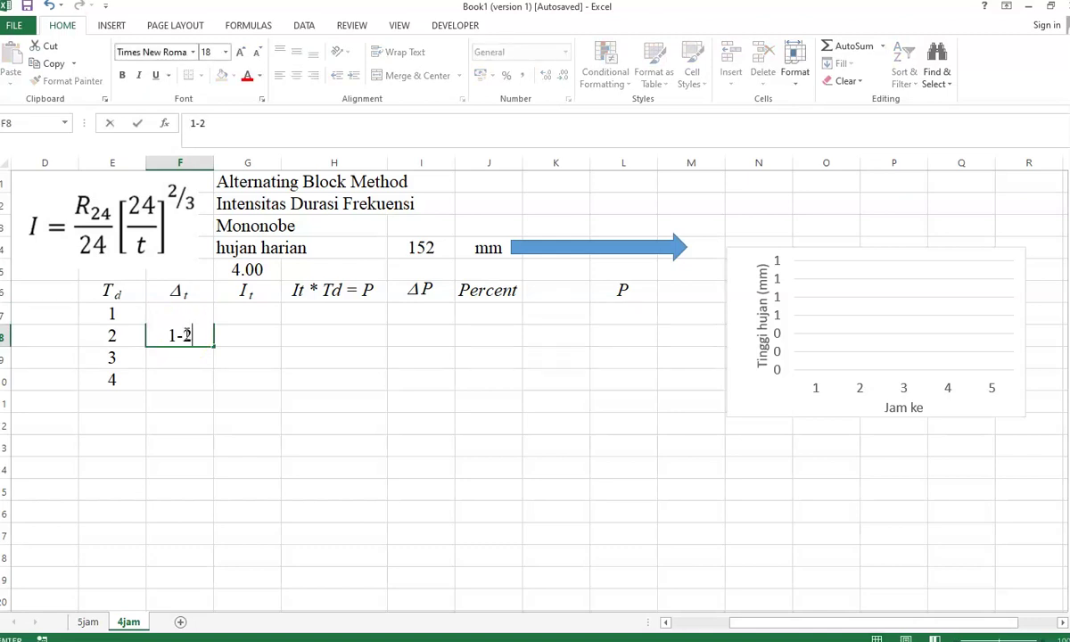
pyautogui.click(187, 356)
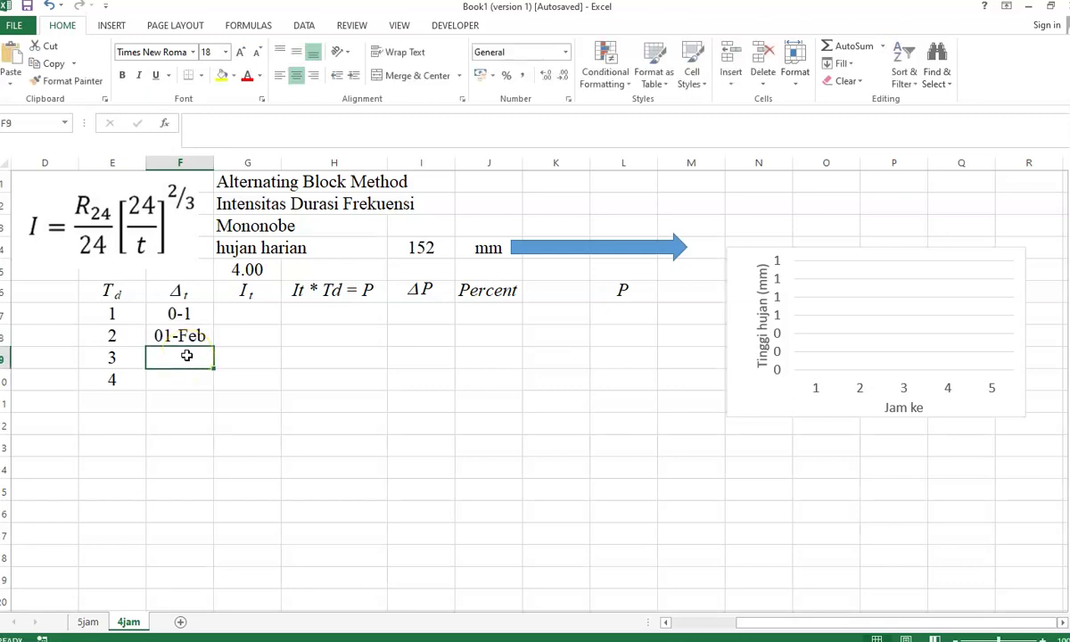
pyautogui.hotkey('ctrl', 'z')
pyautogui.click(187, 355)
pyautogui.write('2-3')
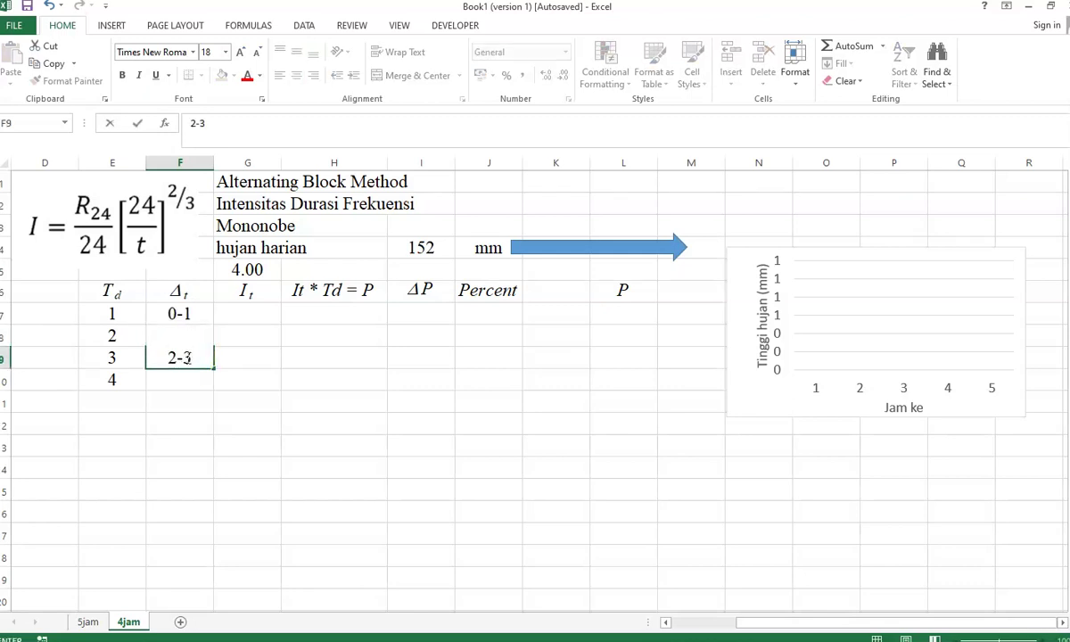
pyautogui.click(187, 375)
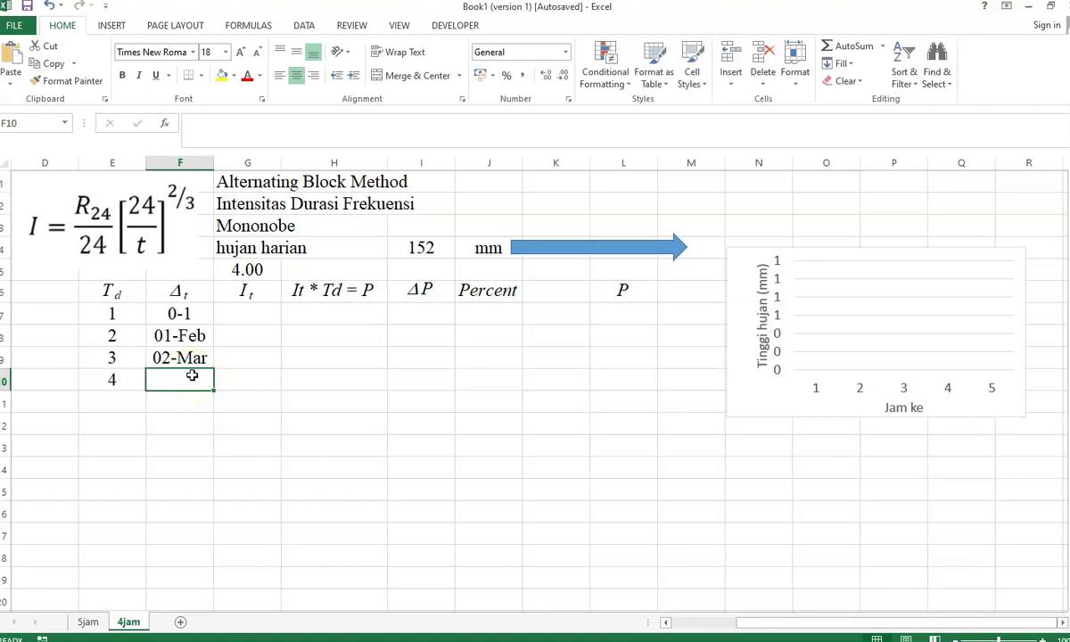
pyautogui.write('3-4')
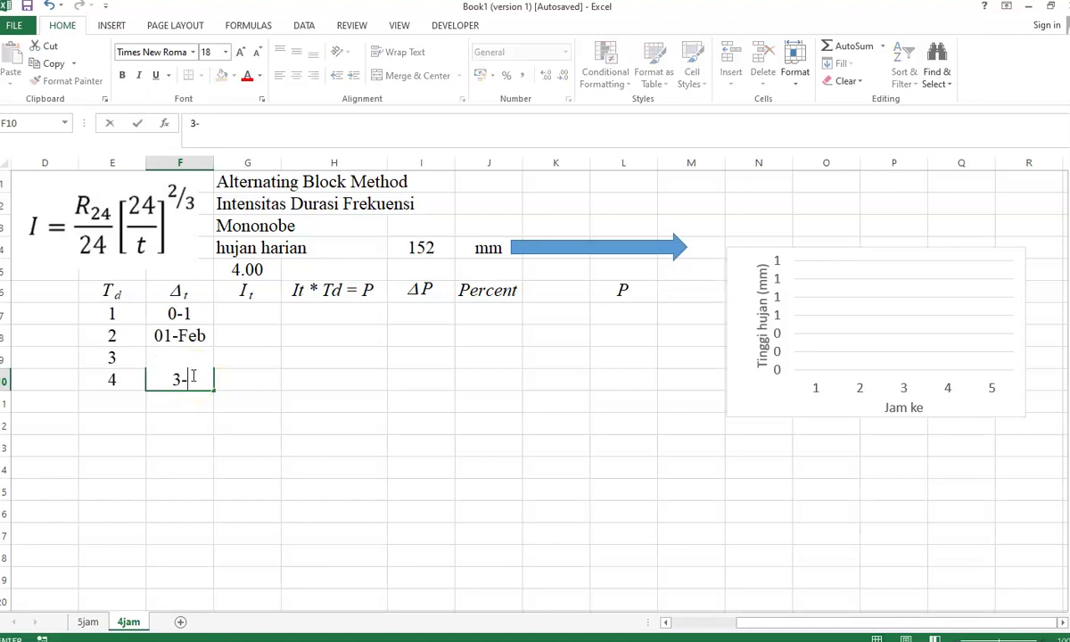
pyautogui.click(187, 415)
# - Set the number format of the Δt cells F7:F10 to Text
pyautogui.moveTo(186, 312); pyautogui.dragTo(198, 376)
pyautogui.rightClick(188, 341)
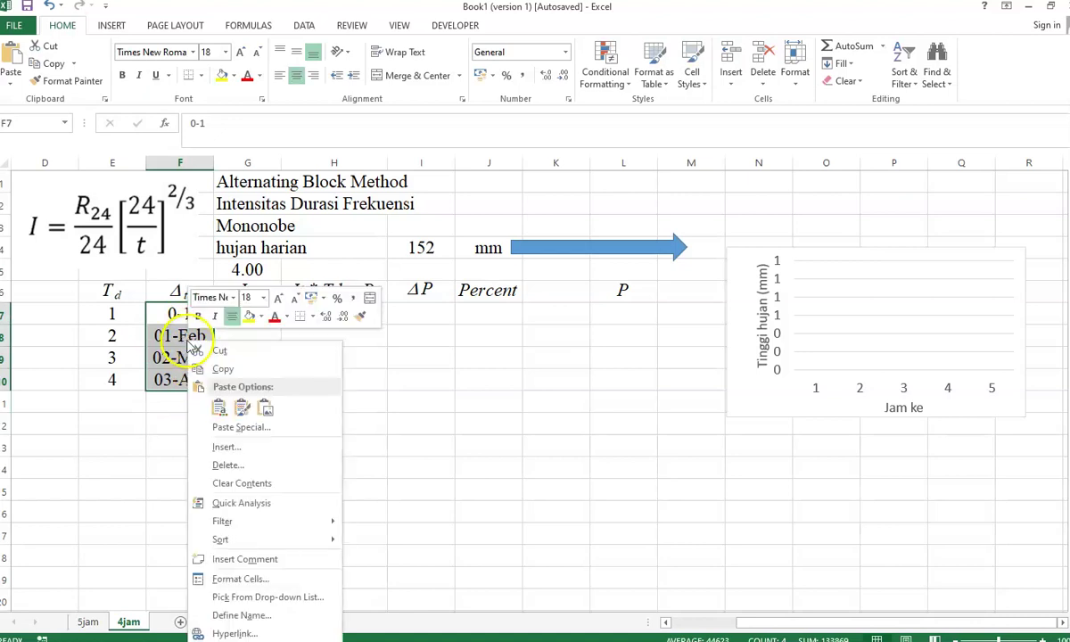
pyautogui.click(239, 578)
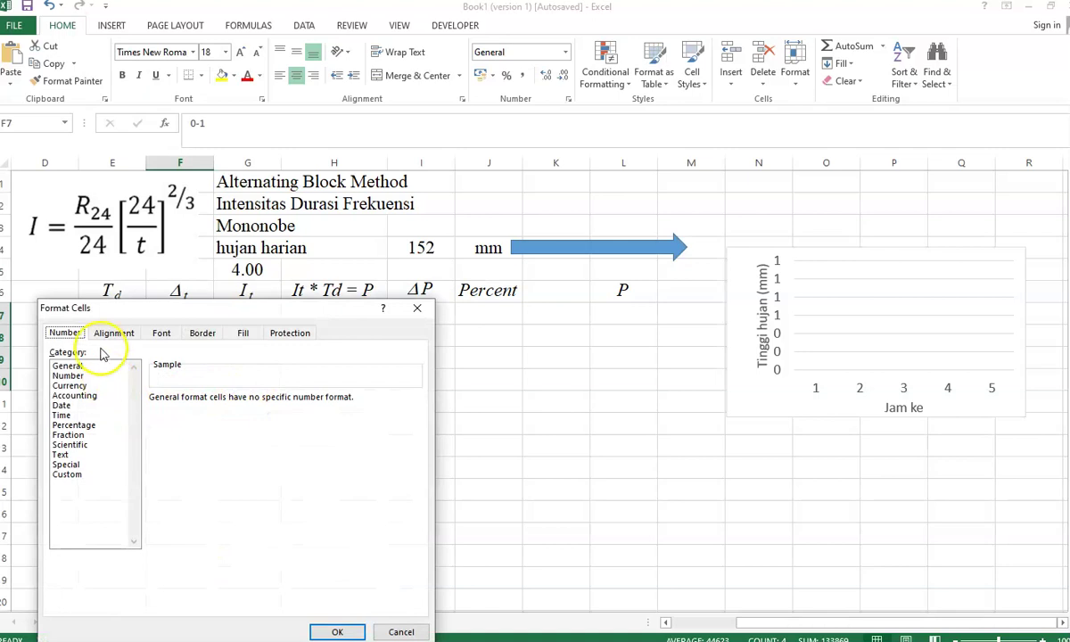
pyautogui.click(61, 455)
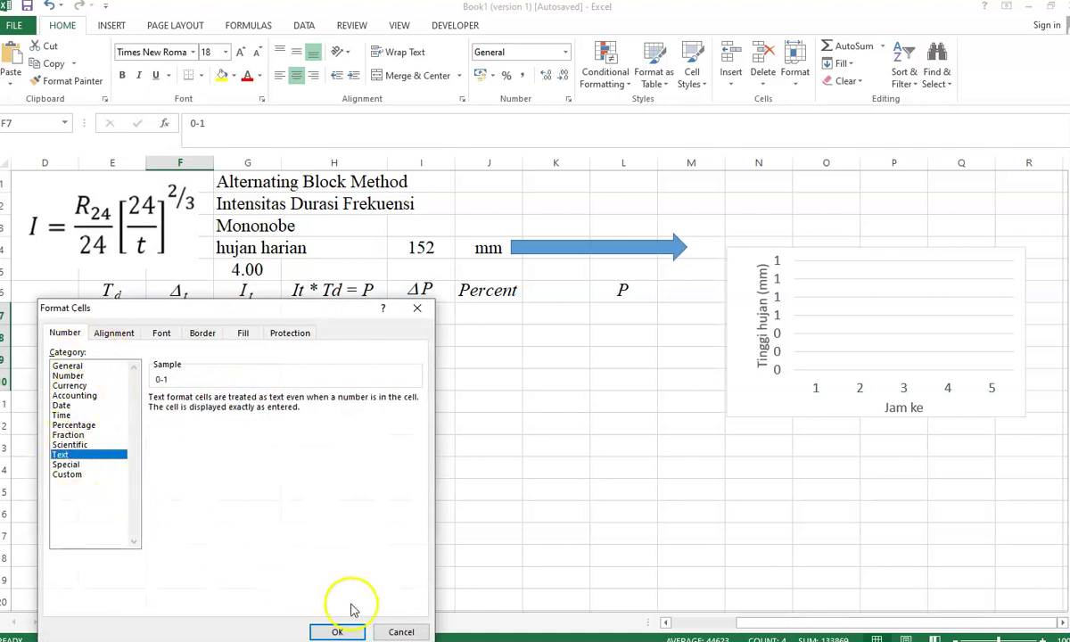
pyautogui.click(338, 632)
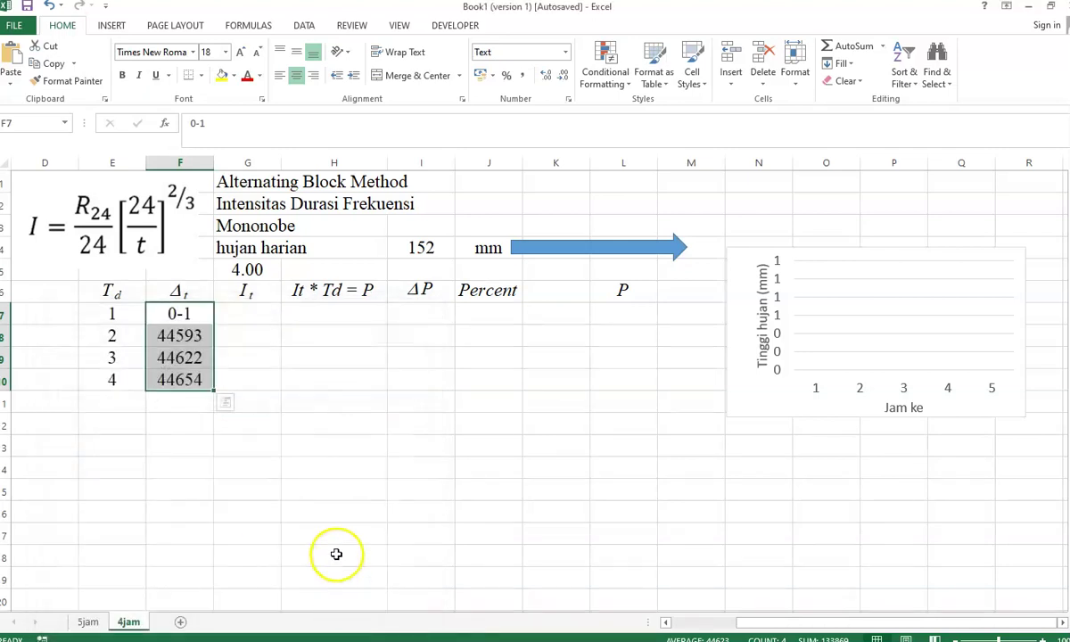
# - Replace the contents of F8, F9 and F10 with the text intervals 1-2, 2-3 and 3-4
pyautogui.click(183, 316)
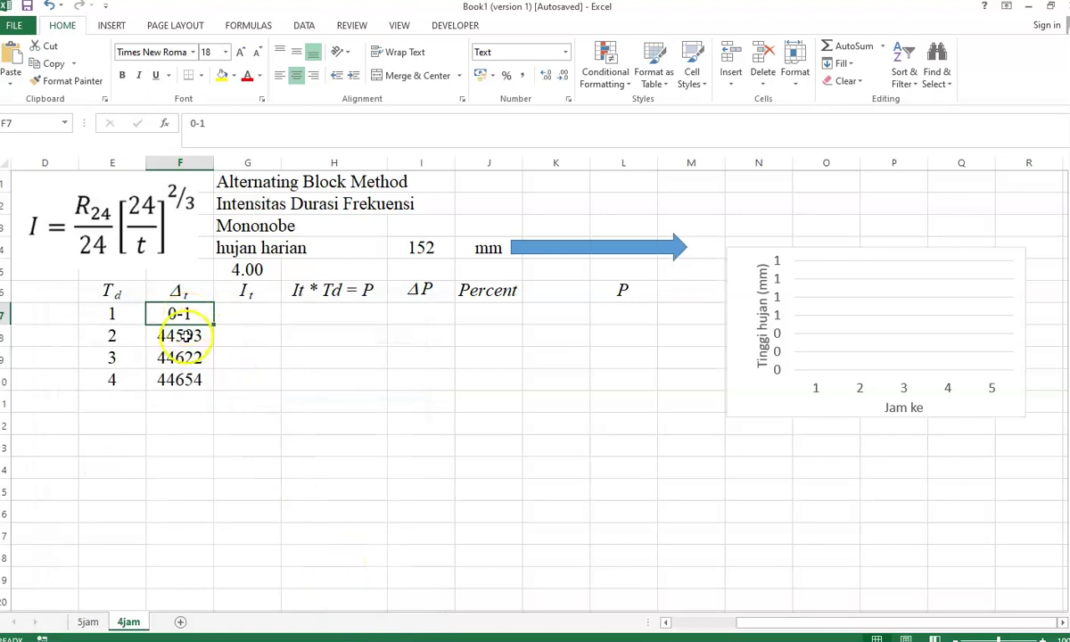
pyautogui.click(184, 336)
pyautogui.write('1-2')
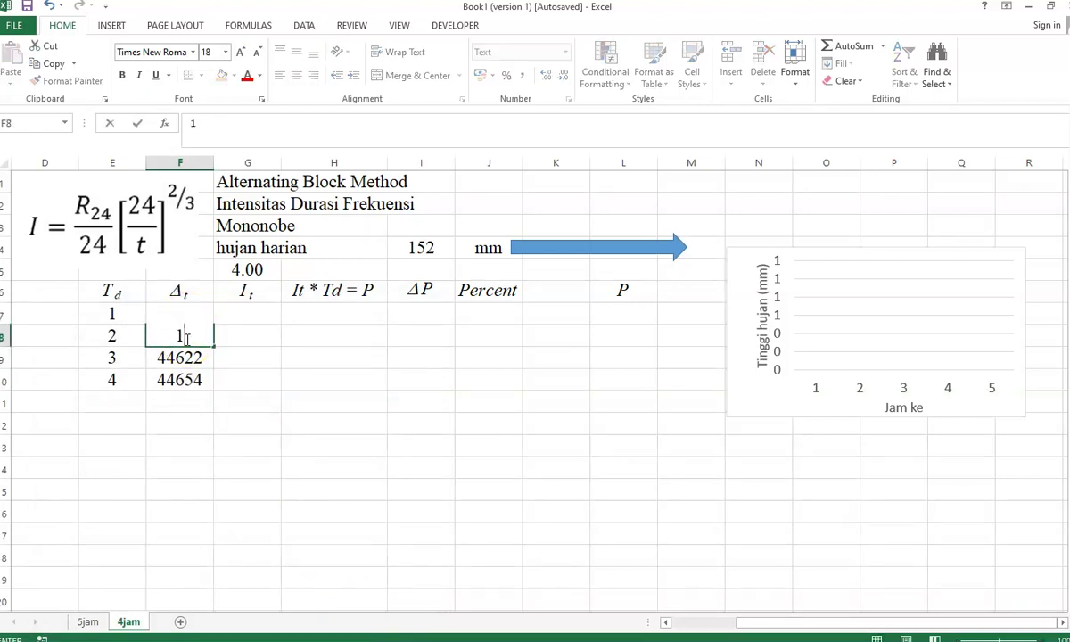
pyautogui.click(206, 358)
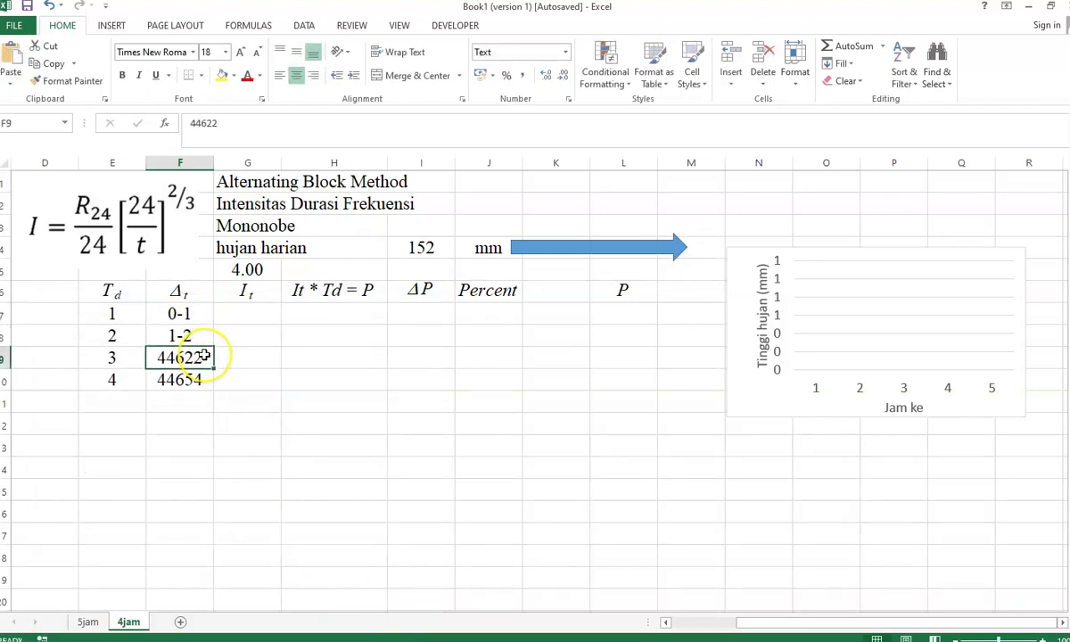
pyautogui.write('2-3')
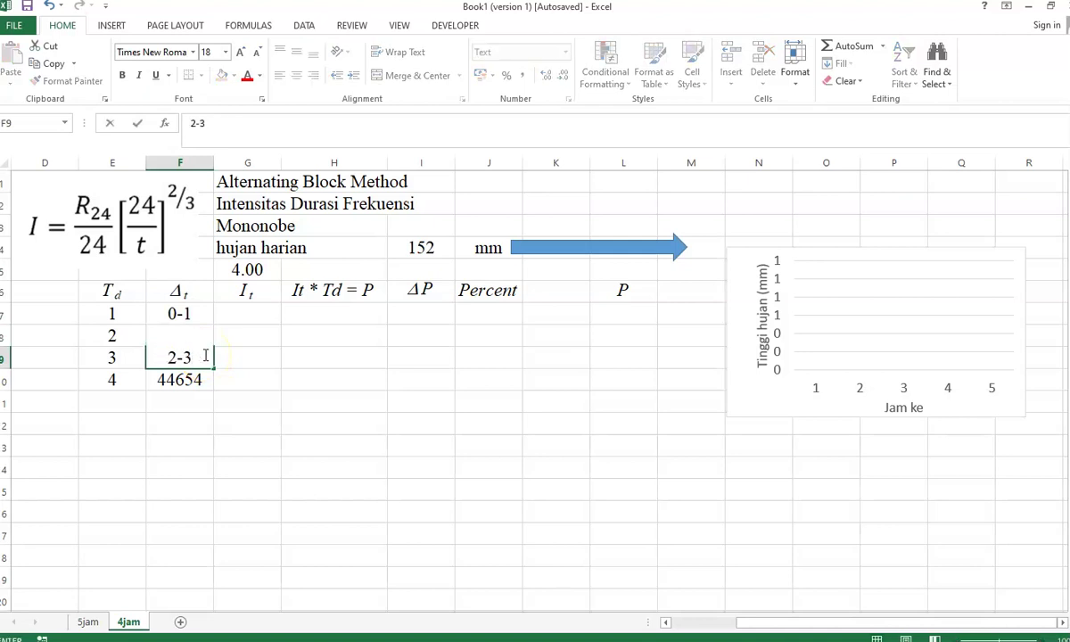
pyautogui.click(208, 377)
pyautogui.write('3')
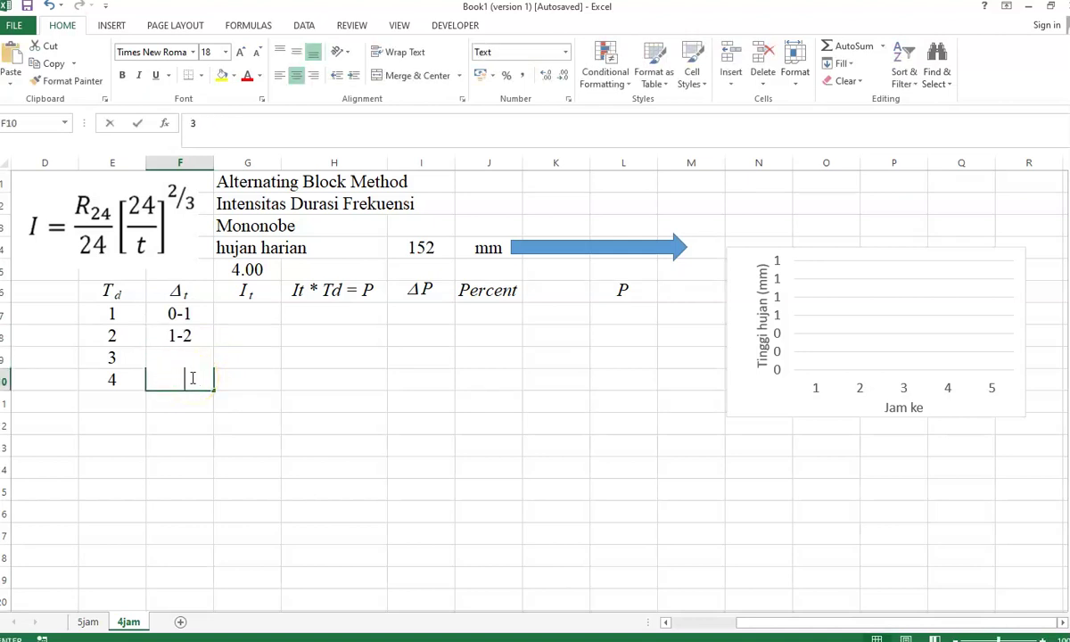
pyautogui.write('-4')
pyautogui.click(191, 403)
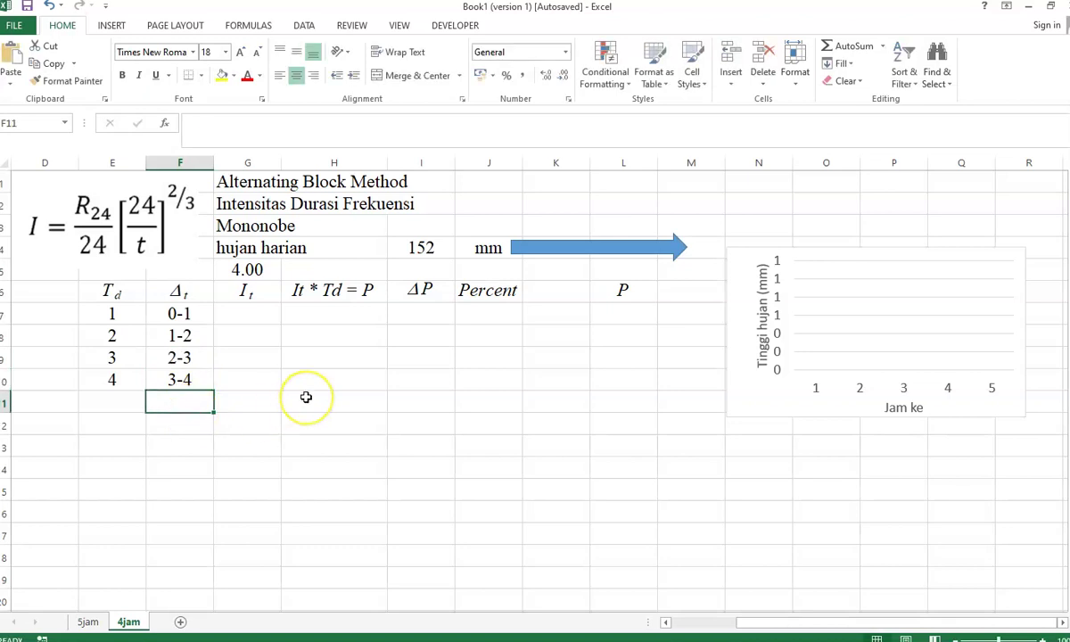
# - Begin the Mononobe intensity formula in cell G7 with the daily rainfall term =(I4/24)
pyautogui.click(240, 314)
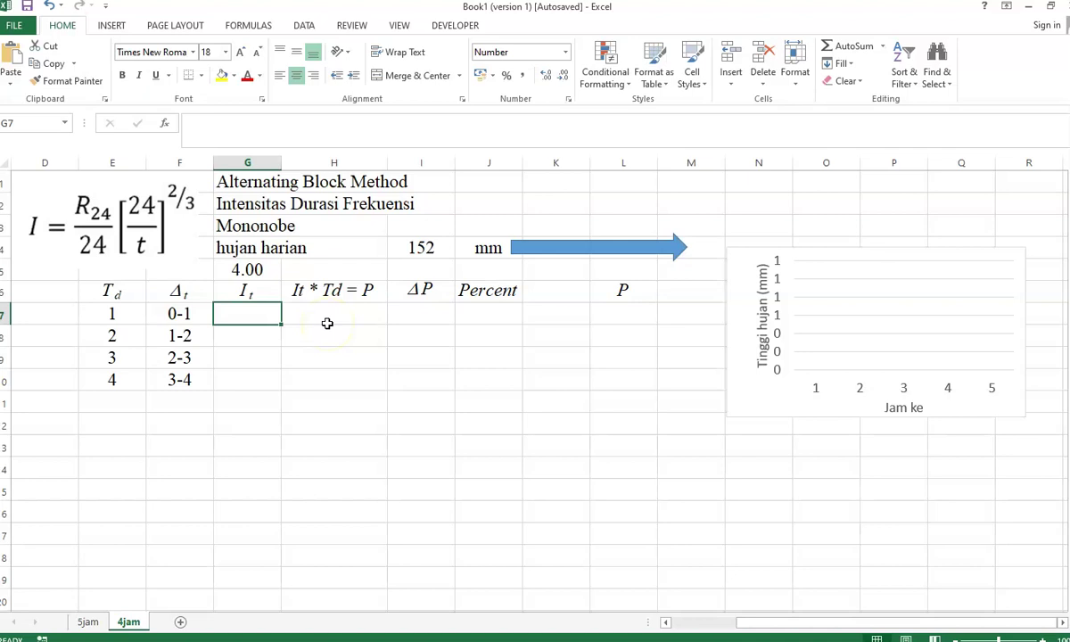
pyautogui.write('=')
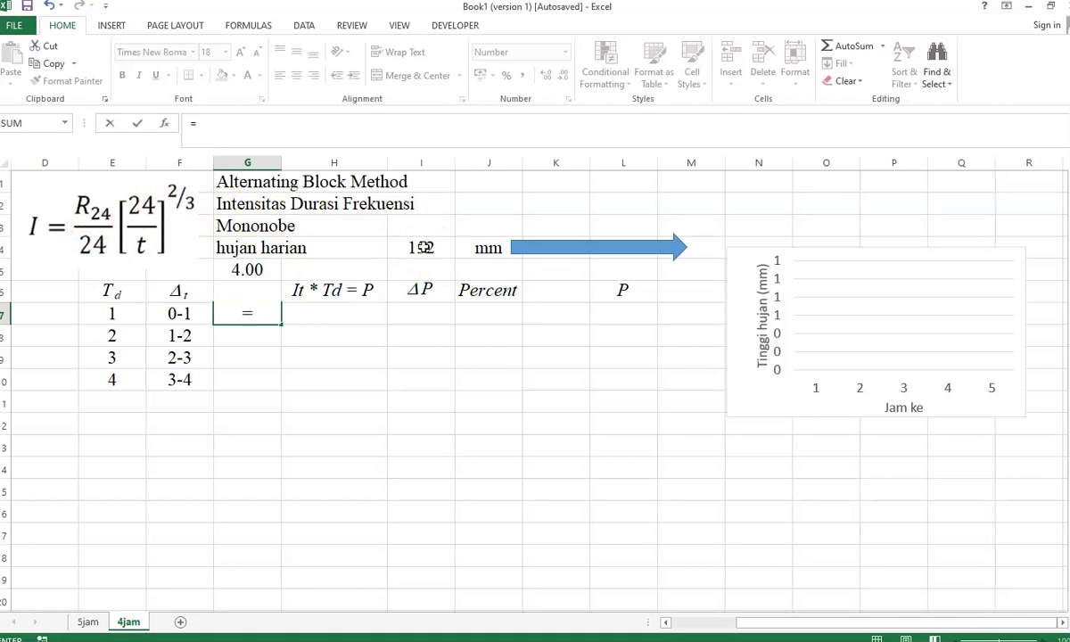
pyautogui.click(423, 247)
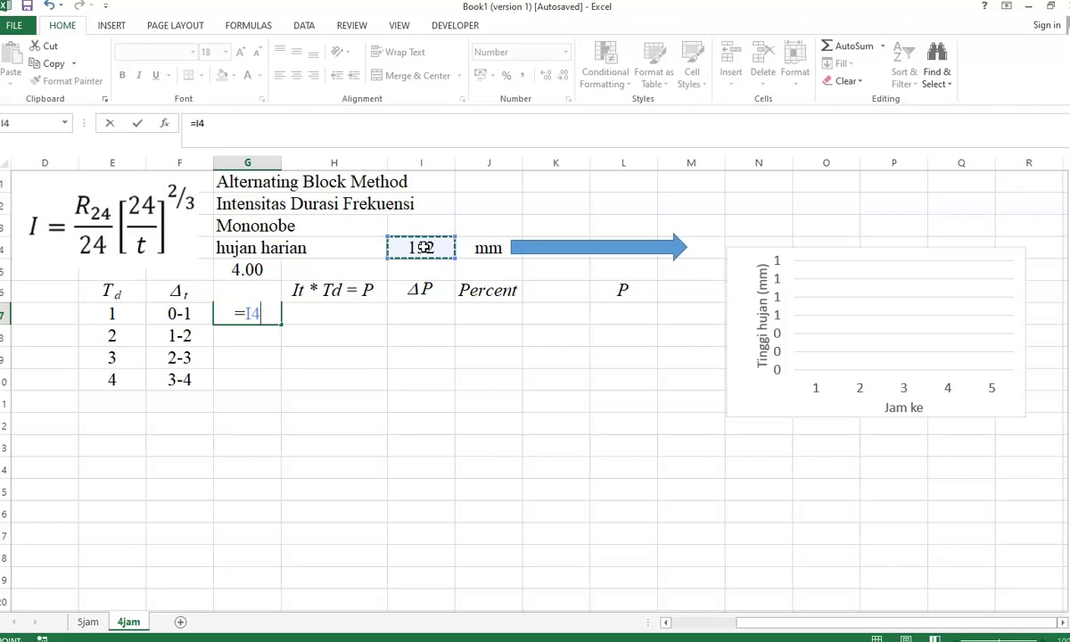
pyautogui.write('/24')
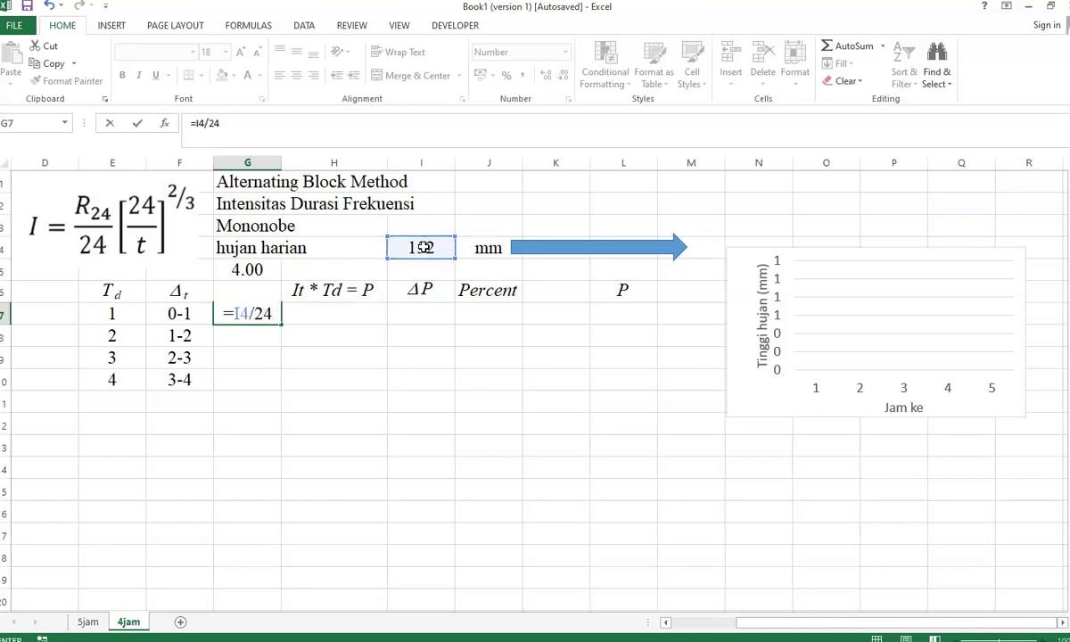
pyautogui.write(')')
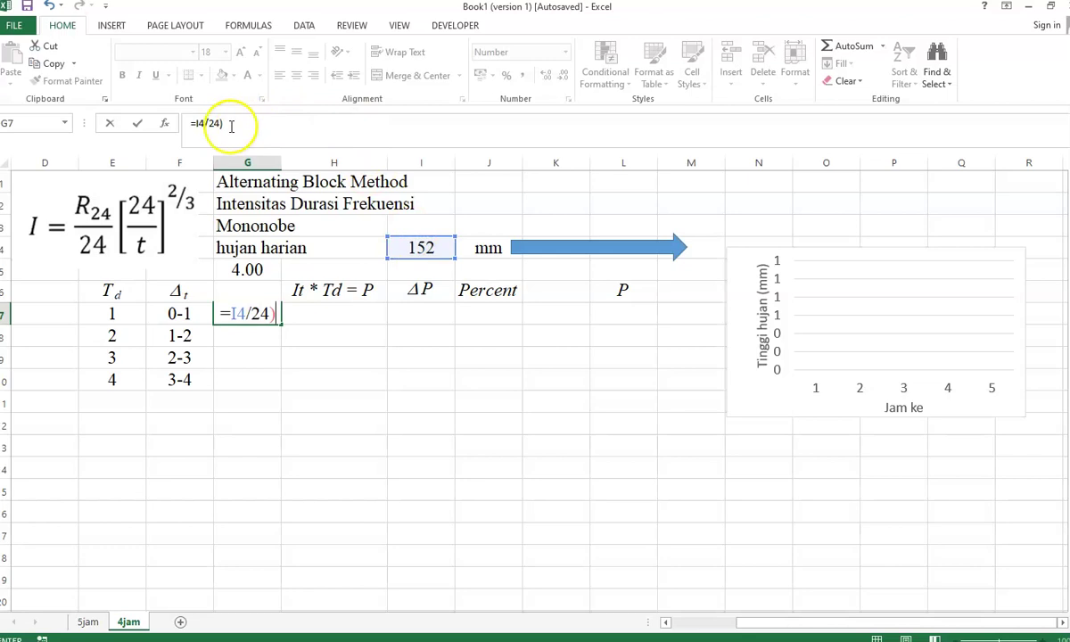
pyautogui.click(196, 122)
pyautogui.write('(')
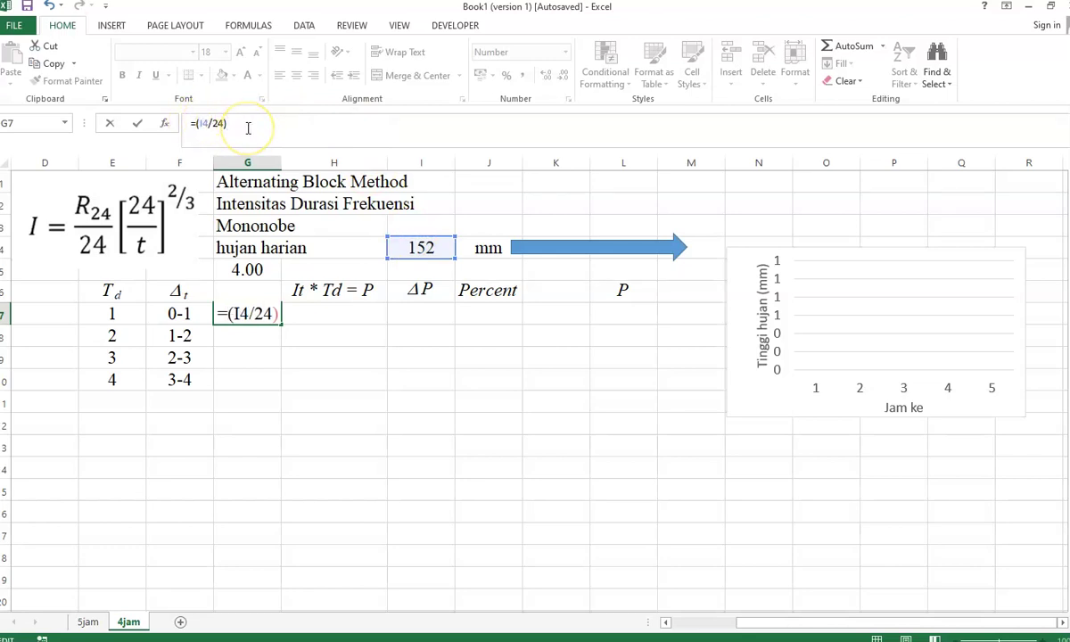
# - Extend the G7 formula with the duration term *(24/E7) raised to the power (2/3)
pyautogui.write('*')
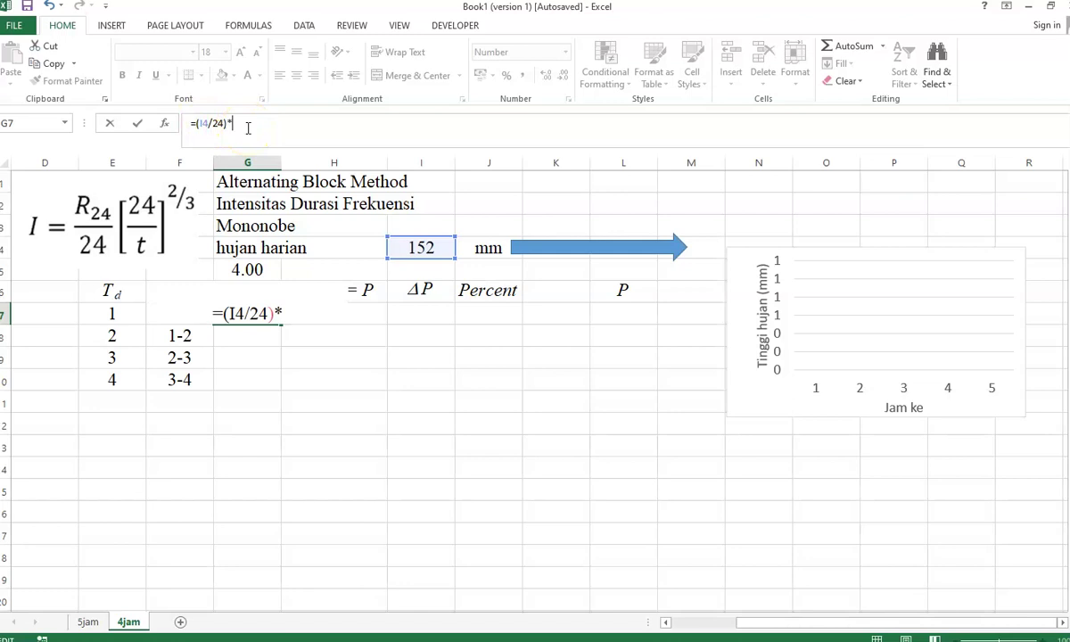
pyautogui.write('()')
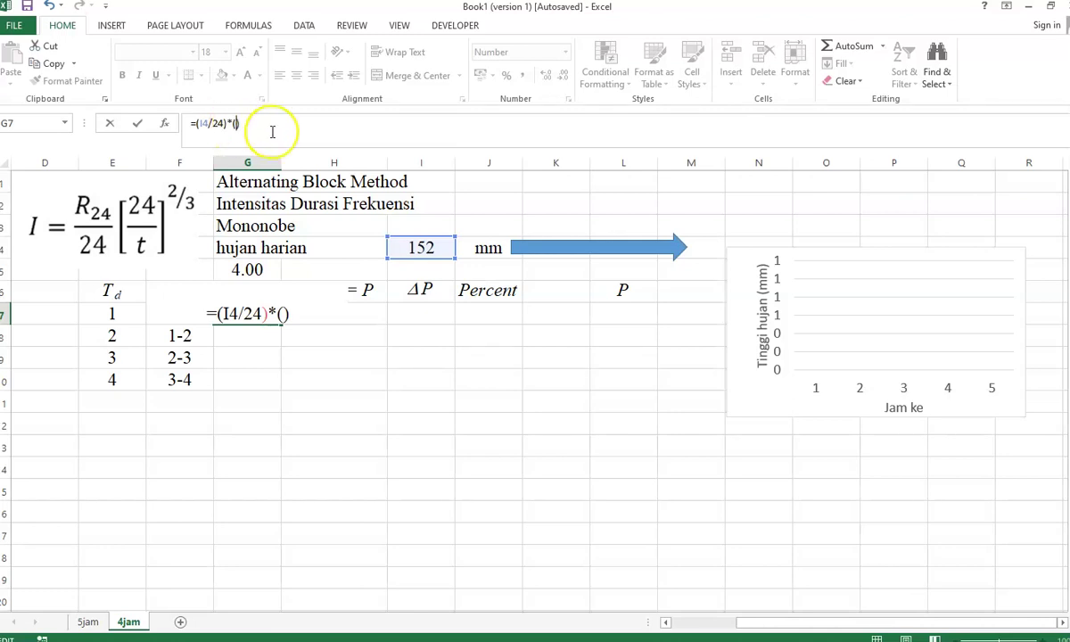
pyautogui.press('Left')
pyautogui.write('24/')
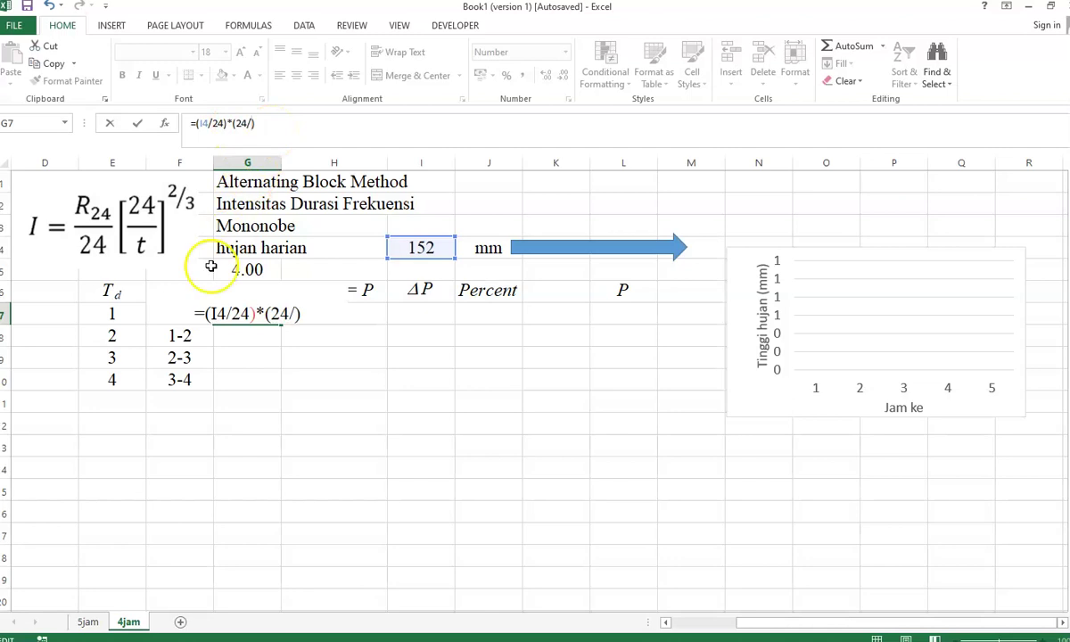
pyautogui.click(112, 314)
pyautogui.click(272, 124)
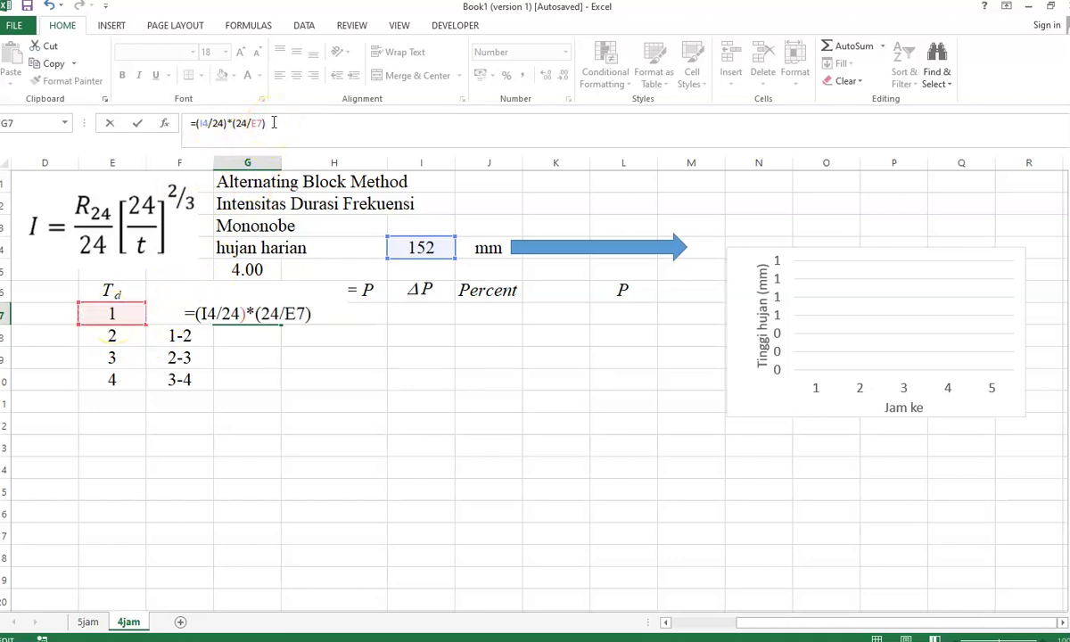
pyautogui.write('^')
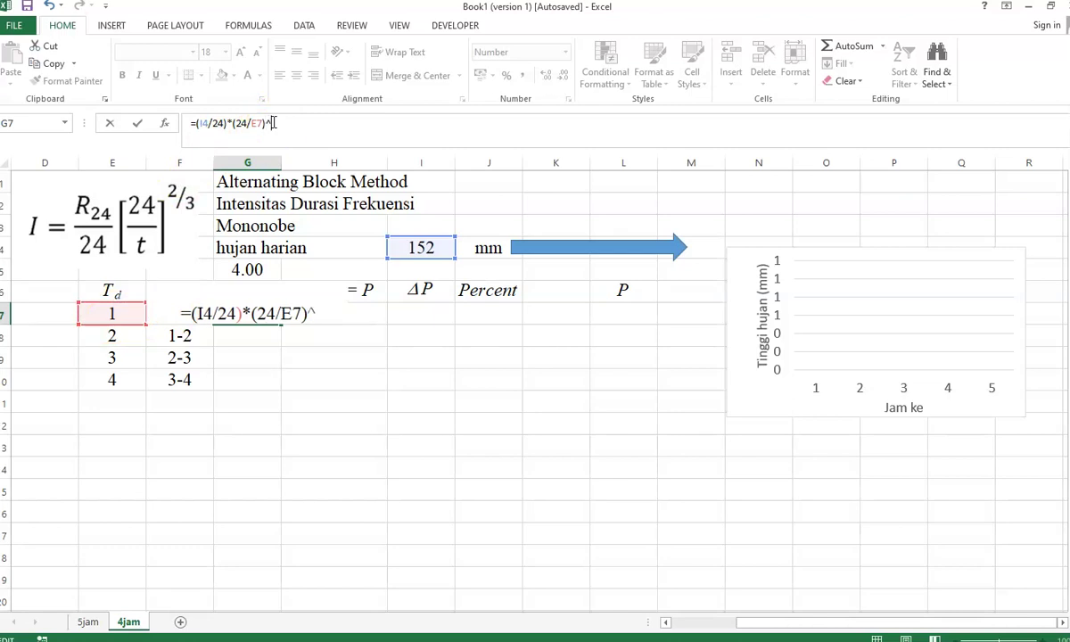
pyautogui.write('()')
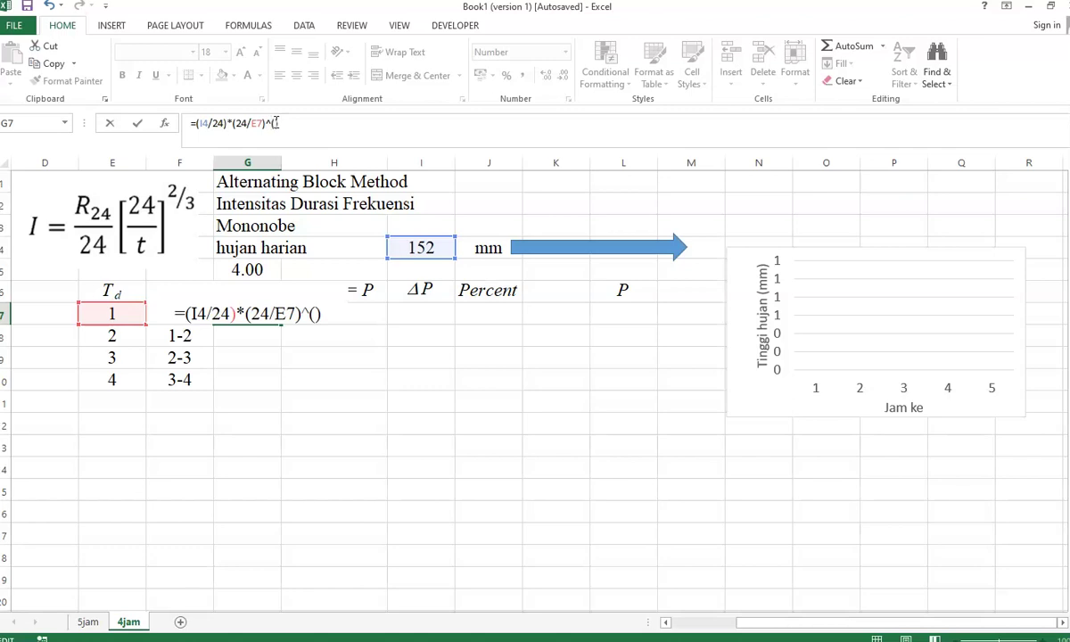
pyautogui.click(276, 123)
pyautogui.write('2/3')
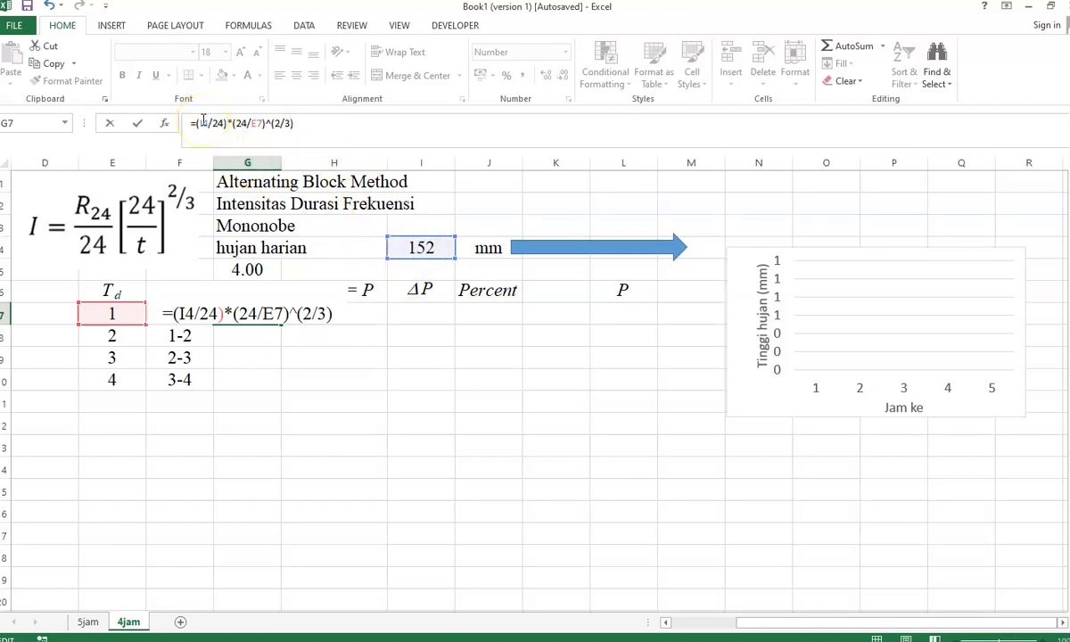
# - Make the I4 reference in the G7 formula absolute as $I$4 and fill the formula down to G10
pyautogui.press('F4')
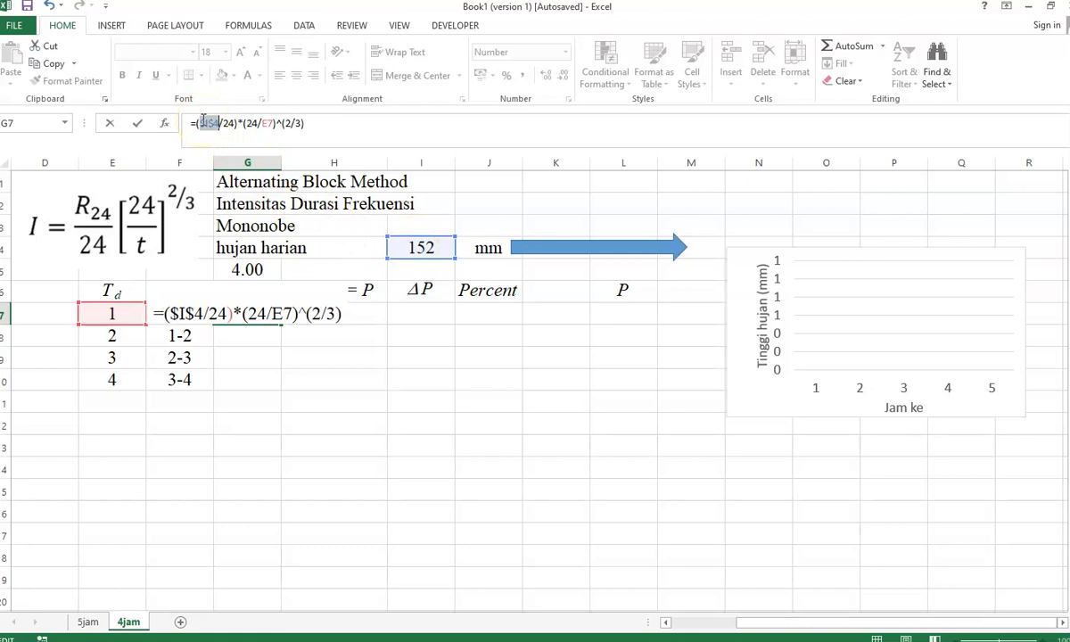
pyautogui.press('Return')
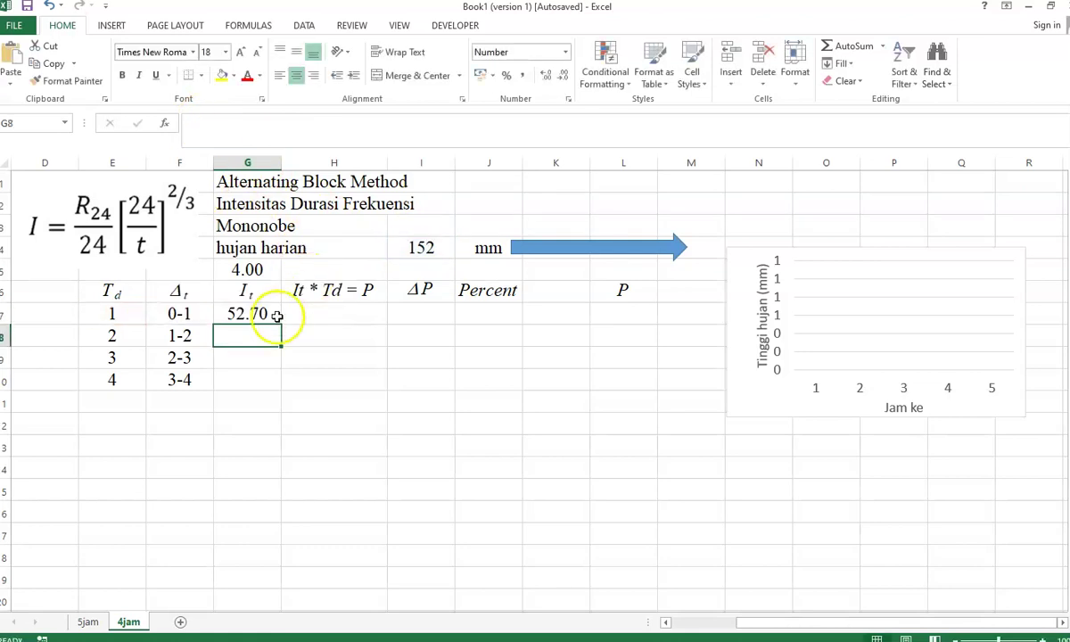
pyautogui.click(265, 316)
pyautogui.moveTo(281, 325); pyautogui.dragTo(317, 375)
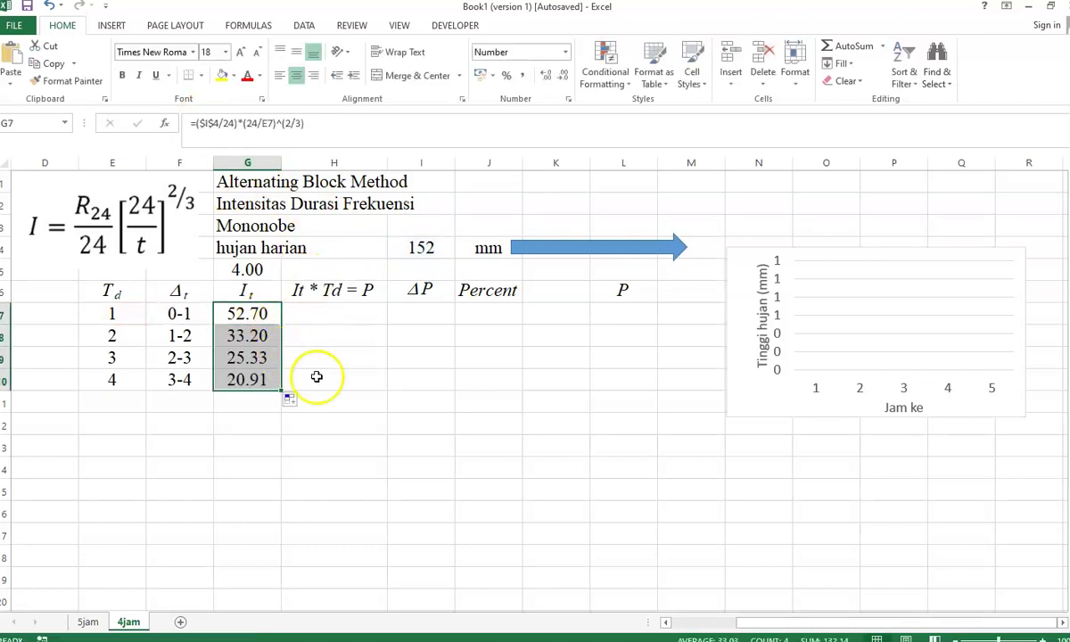
# - Enter =G7*E7 in cell H7 of the It * Td = P column and fill it down to H10
pyautogui.click(310, 314)
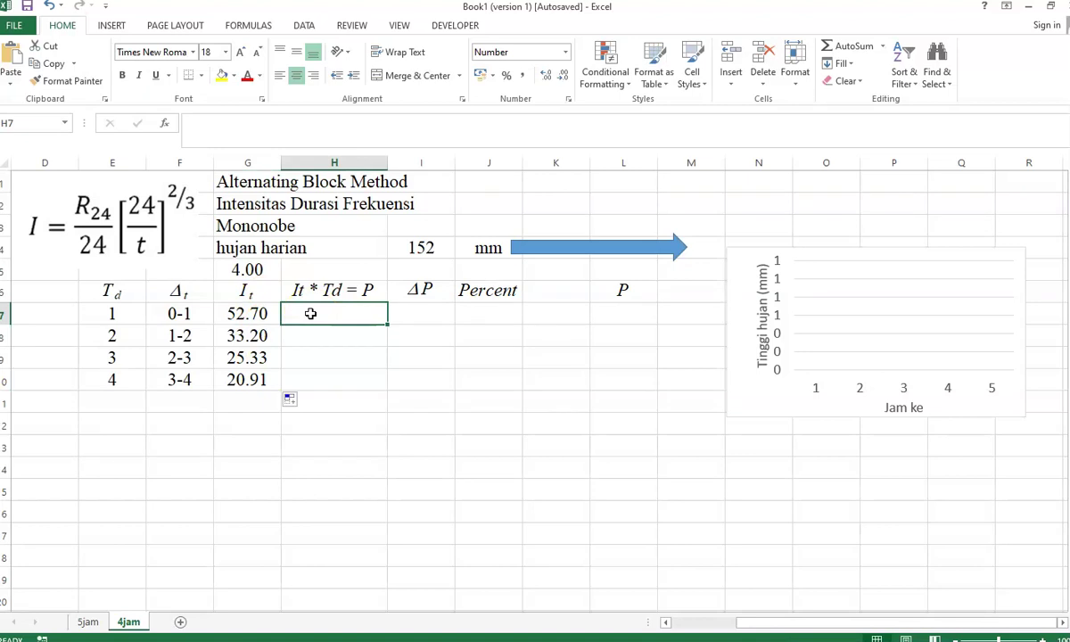
pyautogui.click(262, 313)
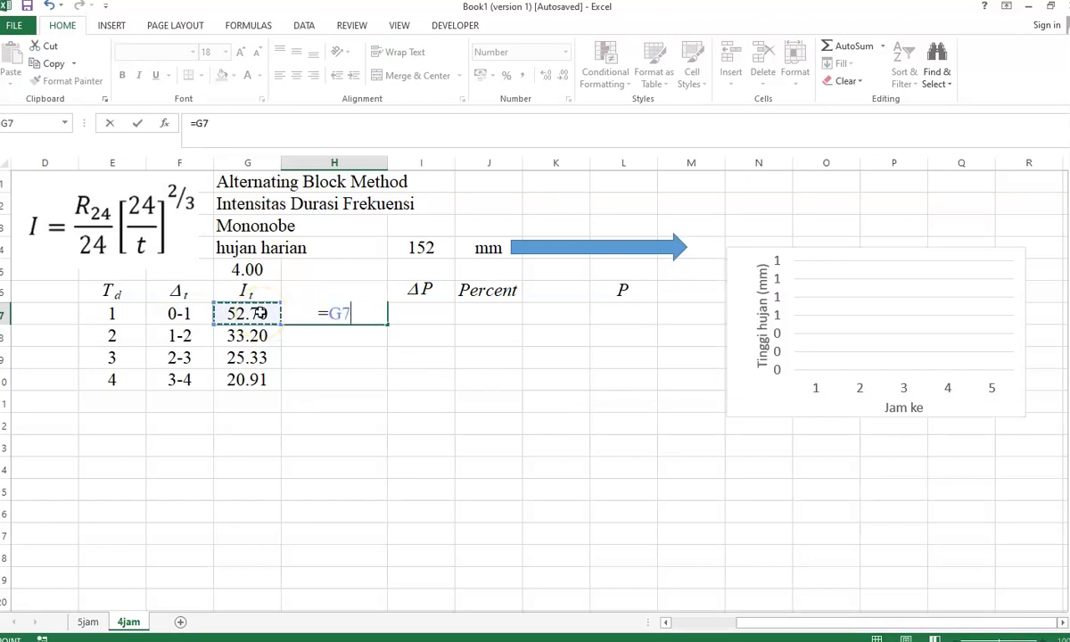
pyautogui.write('*')
pyautogui.click(125, 318)
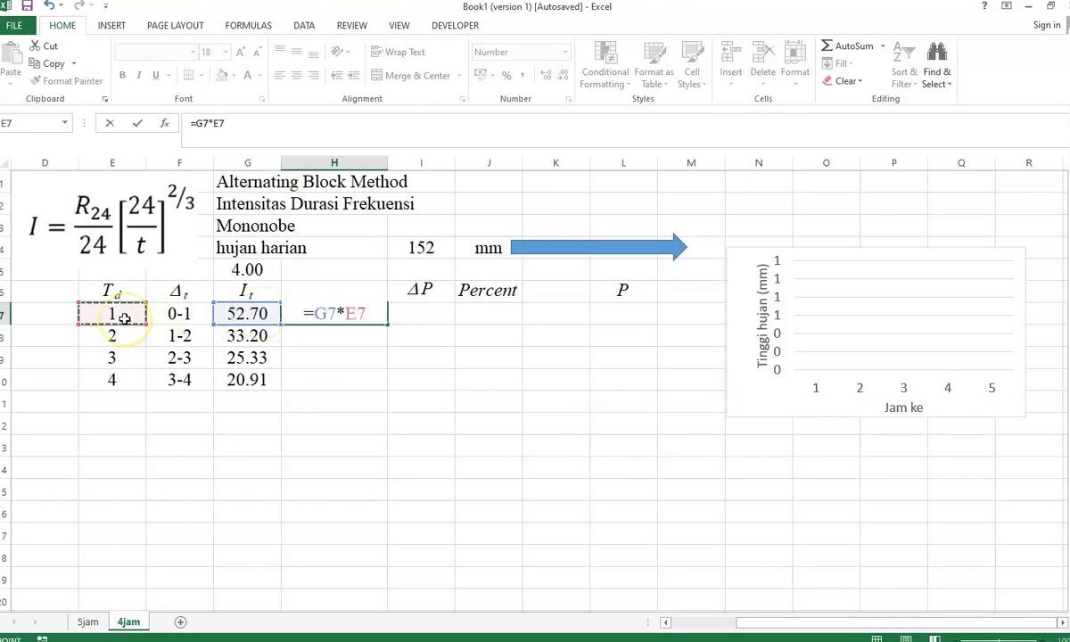
pyautogui.press('Return')
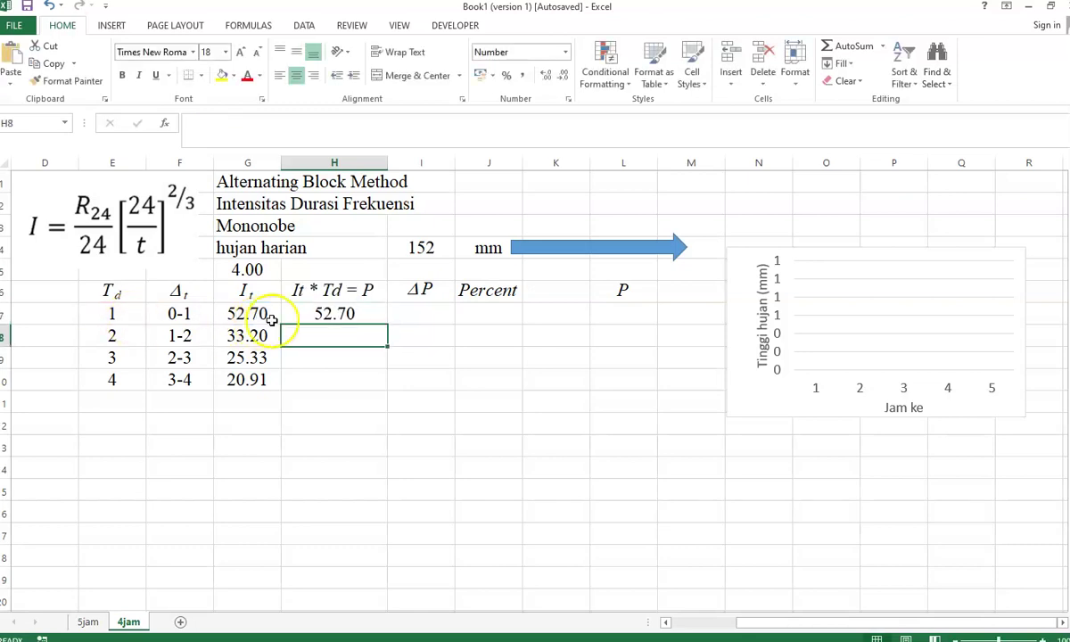
pyautogui.click(323, 320)
pyautogui.moveTo(385, 326); pyautogui.dragTo(381, 390)
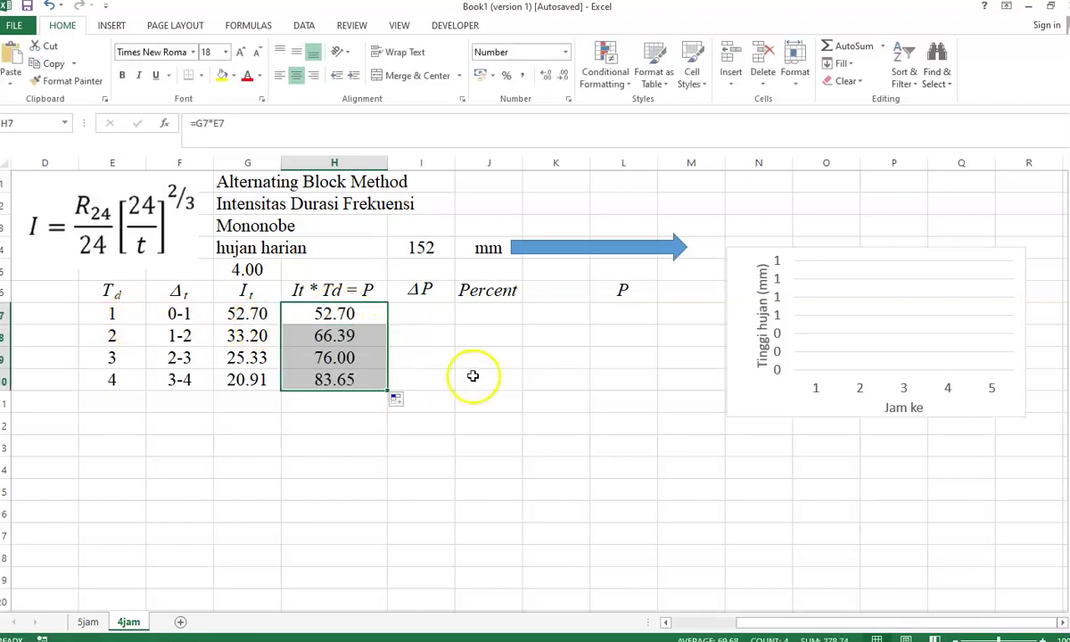
# - Enter =H7 in cell I7 as the first value of the ΔP column
pyautogui.click(406, 314)
pyautogui.write('=')
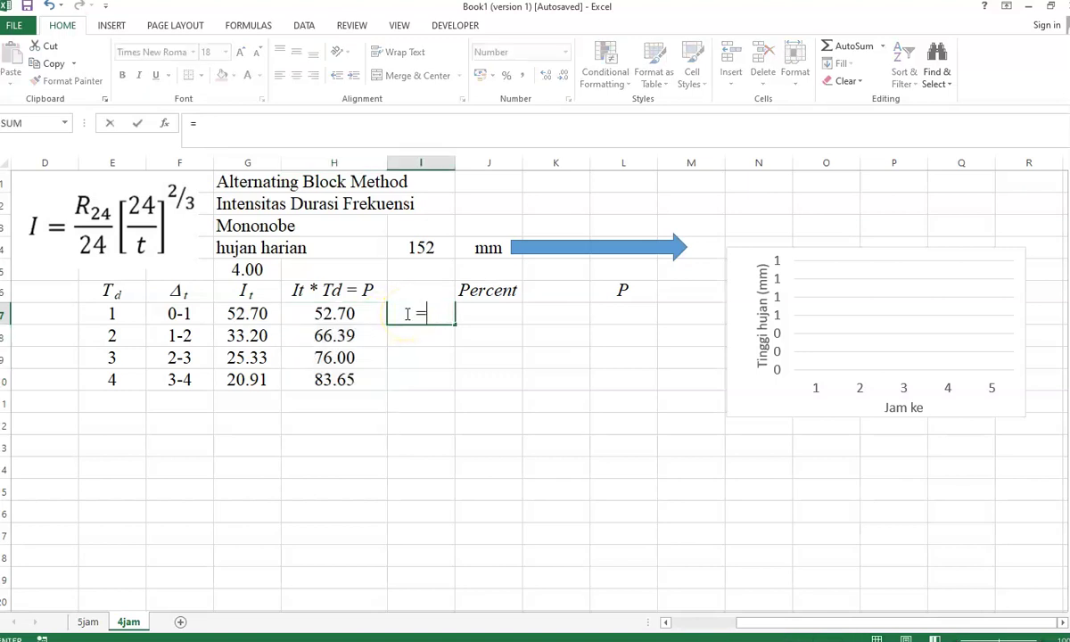
pyautogui.click(334, 314)
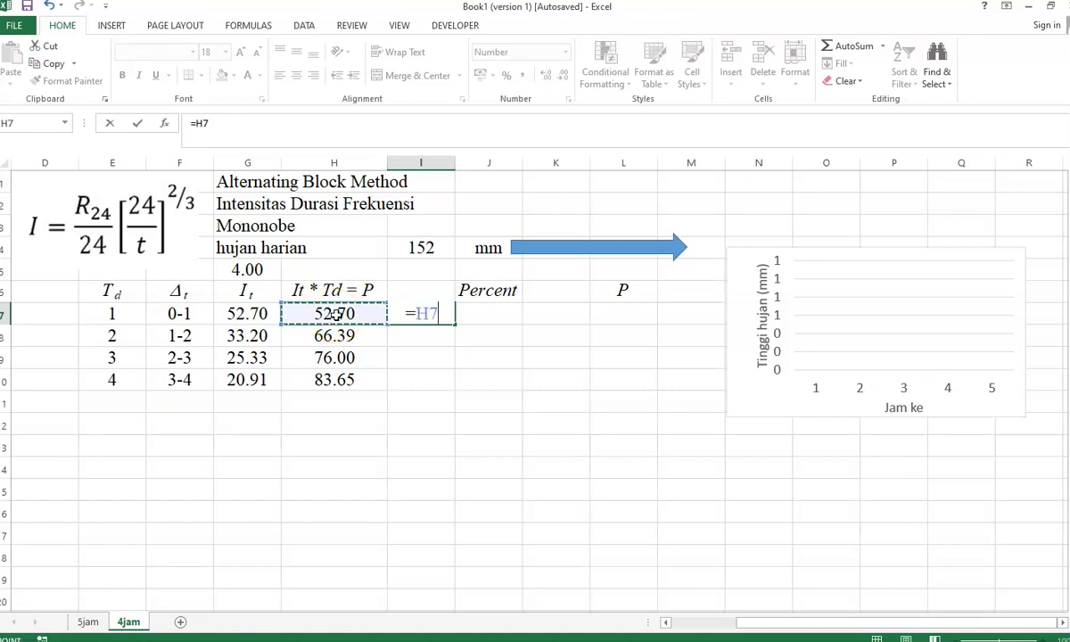
pyautogui.hotkey('ctrl', 'Return')
pyautogui.press('Return')
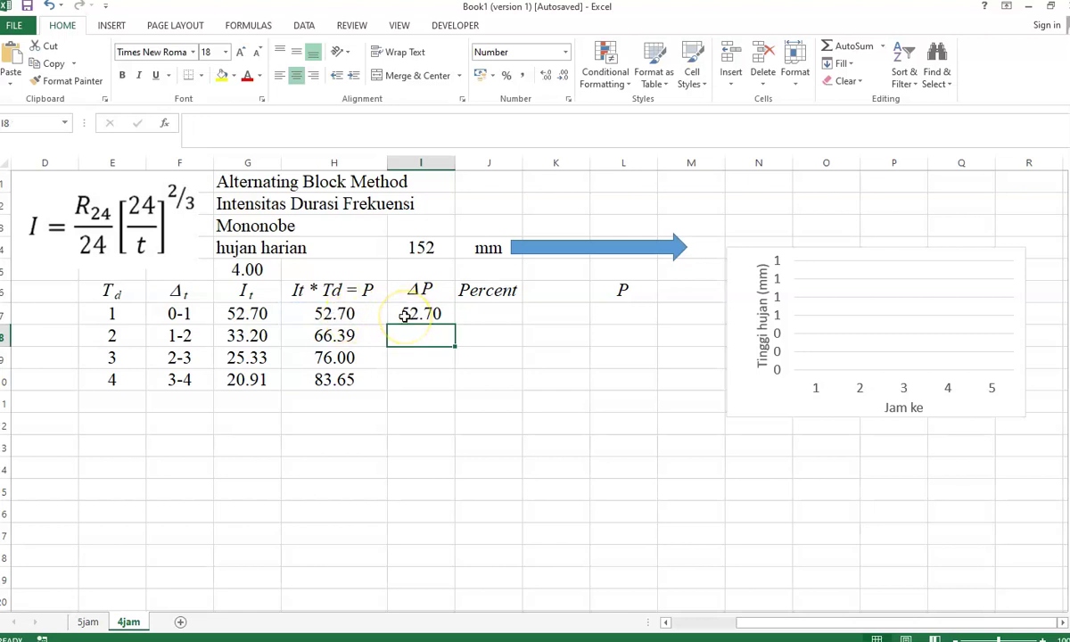
# - Enter the difference formula =H8-H7 in cell I8 and fill it down to I10
pyautogui.write('=')
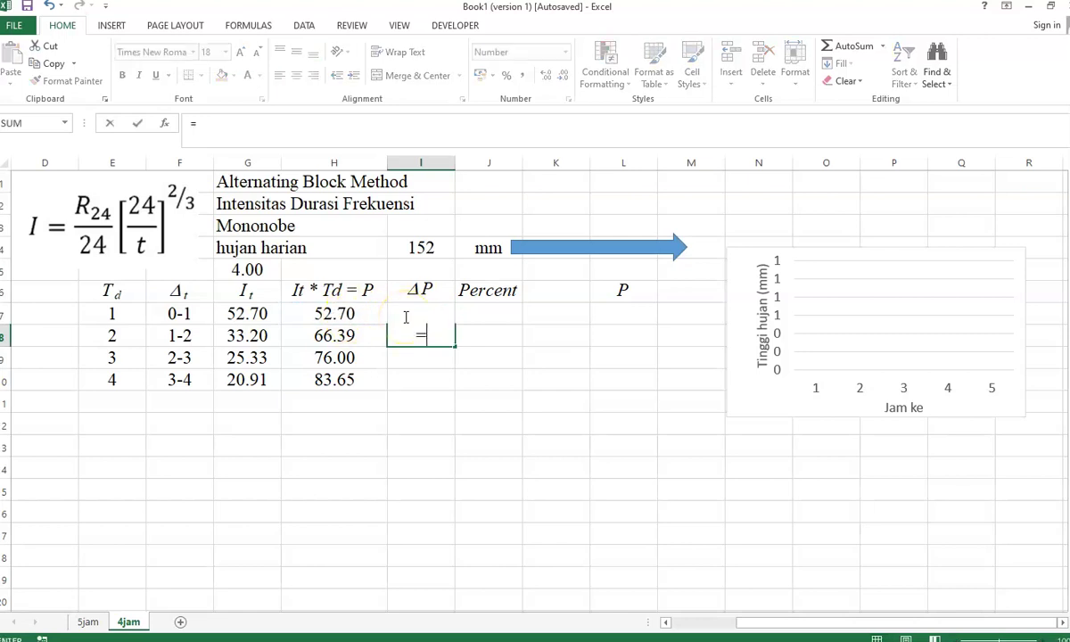
pyautogui.click(341, 335)
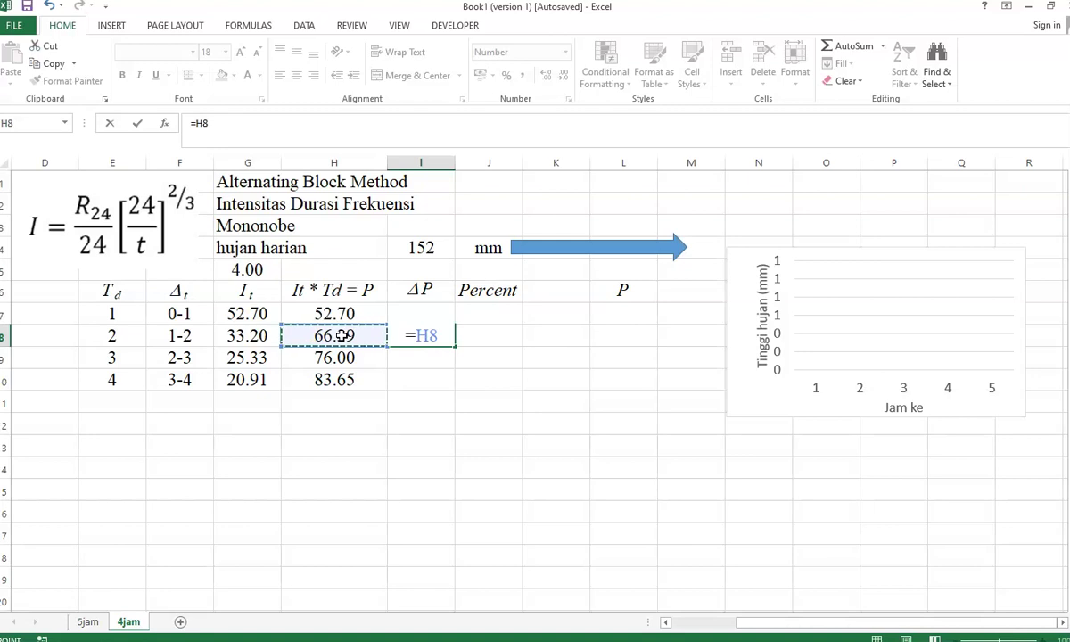
pyautogui.write('-')
pyautogui.click(355, 314)
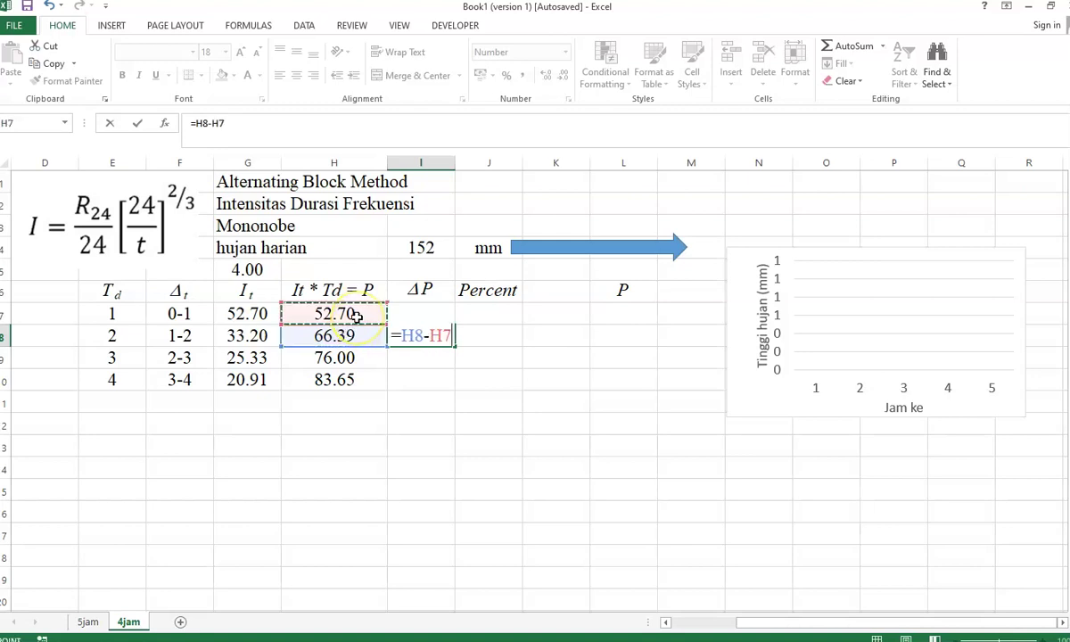
pyautogui.press('Return')
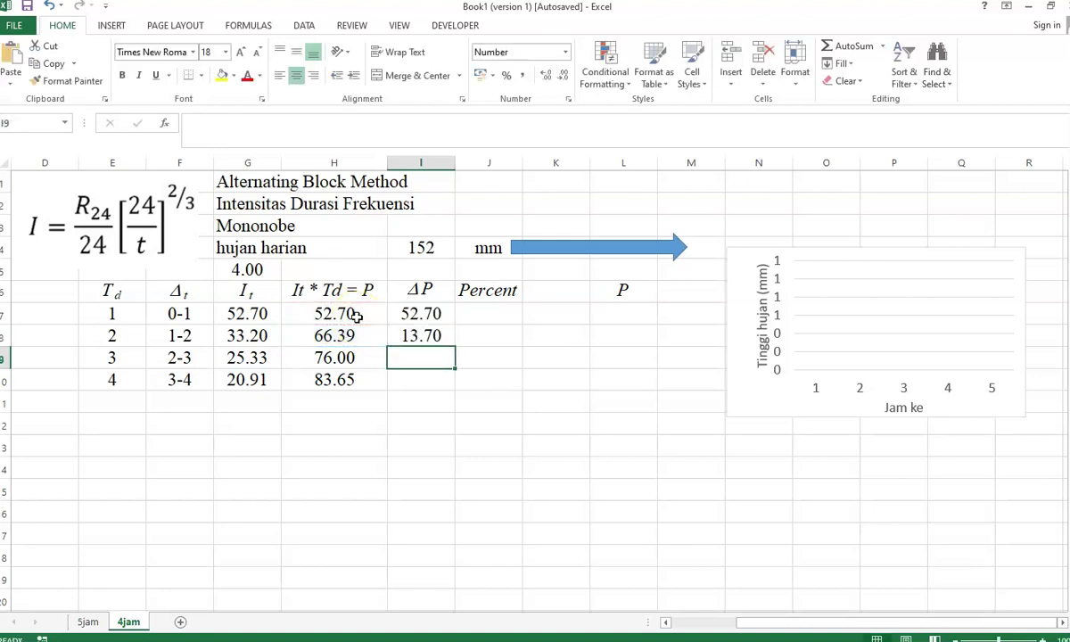
pyautogui.click(426, 334)
pyautogui.moveTo(454, 349); pyautogui.dragTo(464, 387)
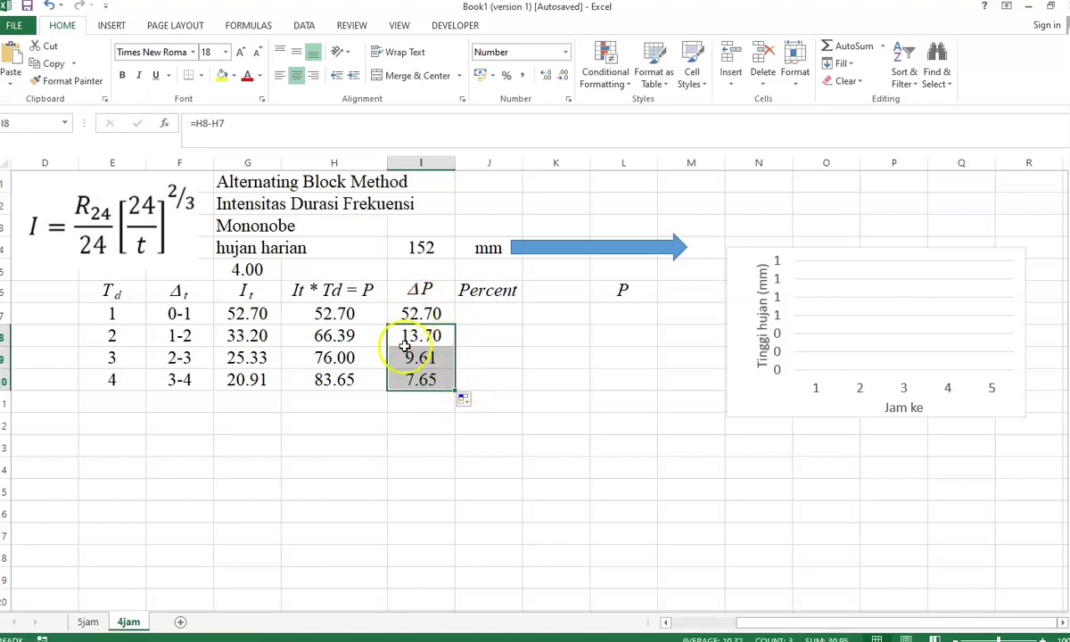
# - Total the ΔP values I7:I10 with a SUM formula in cell I11
pyautogui.click(420, 406)
pyautogui.write('=')
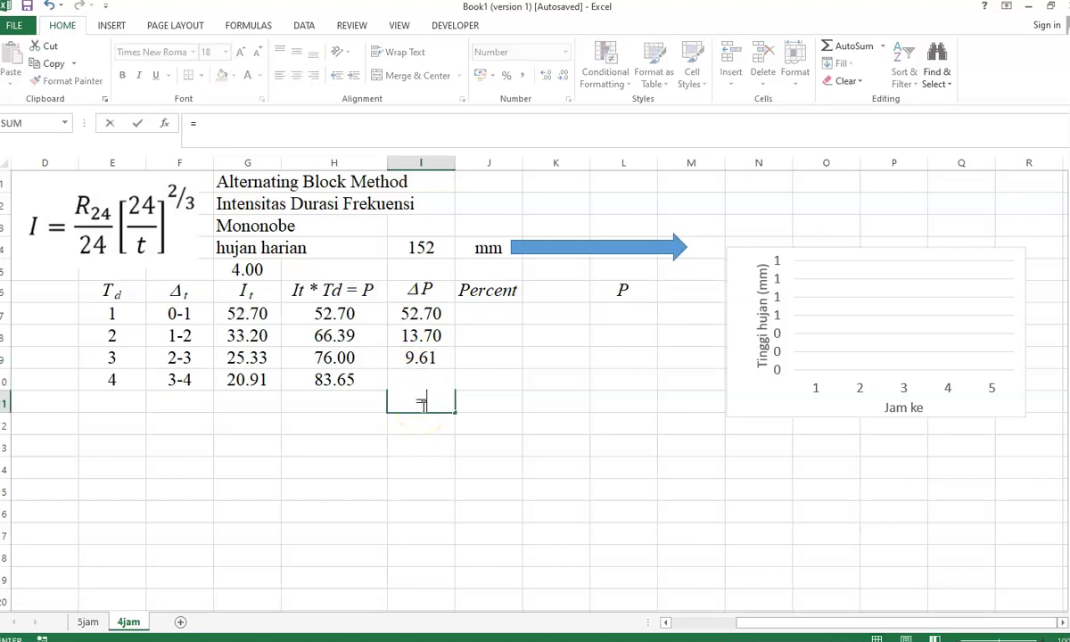
pyautogui.write('sum(')
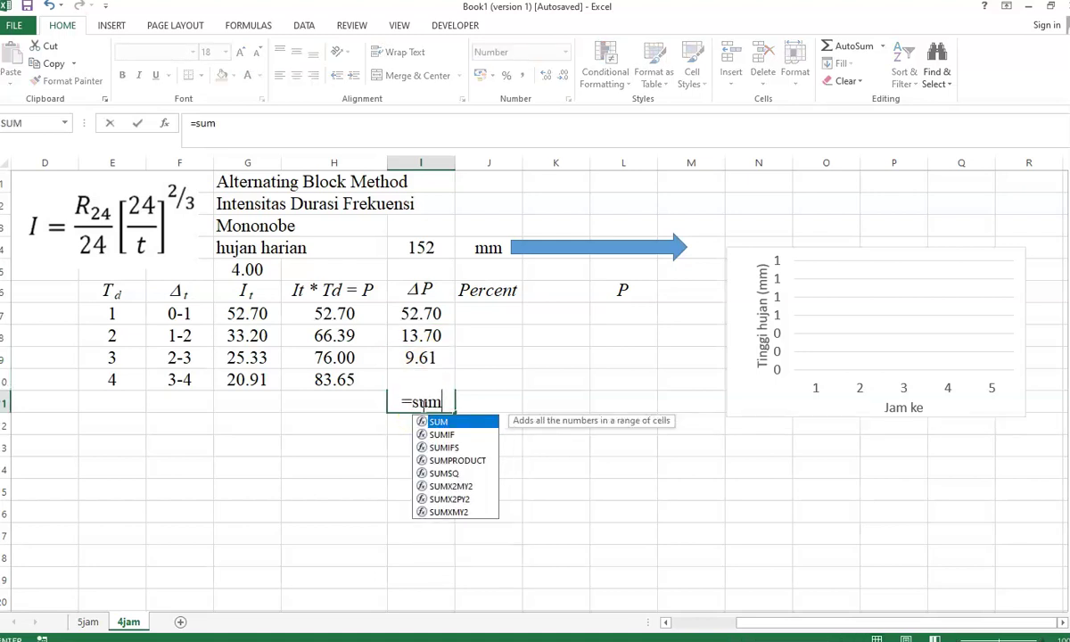
pyautogui.press('Up')
pyautogui.hotkey('shift', 'Up')
pyautogui.hotkey('shift', 'Up')
pyautogui.hotkey('shift', 'Up')
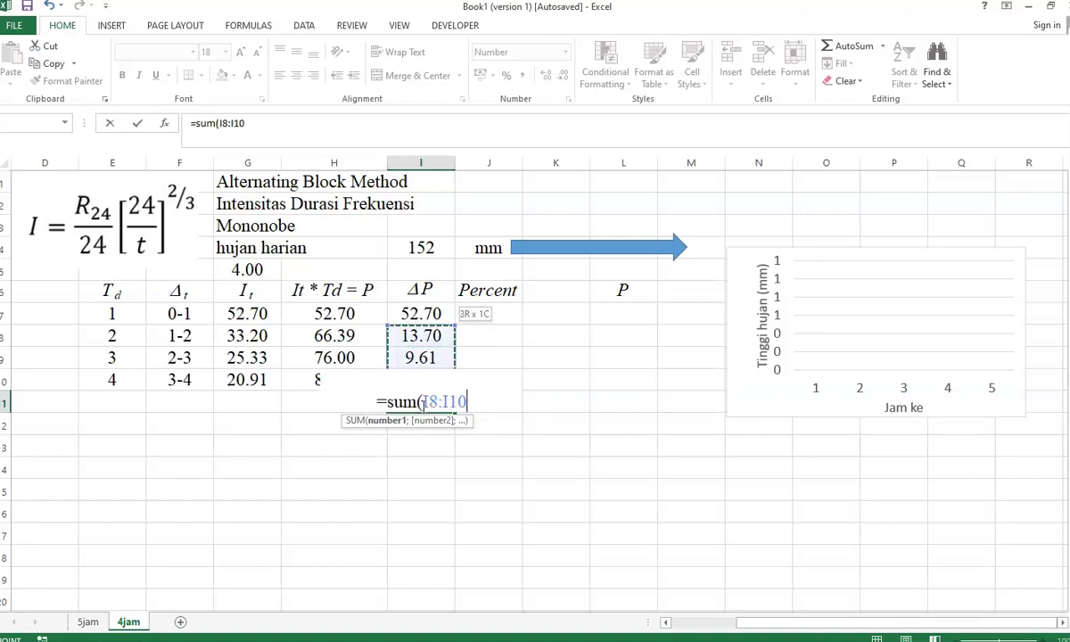
pyautogui.press('Return')
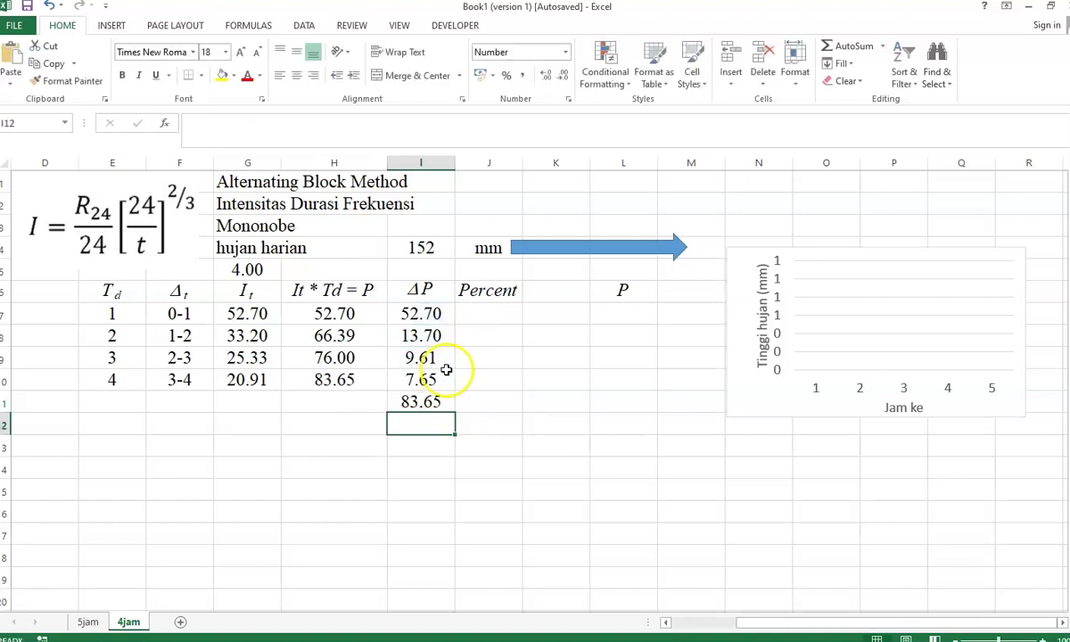
# - Enter the formula =I7/$I$11 in cell J7 of the Percent column and fill it down to J10
pyautogui.click(479, 310)
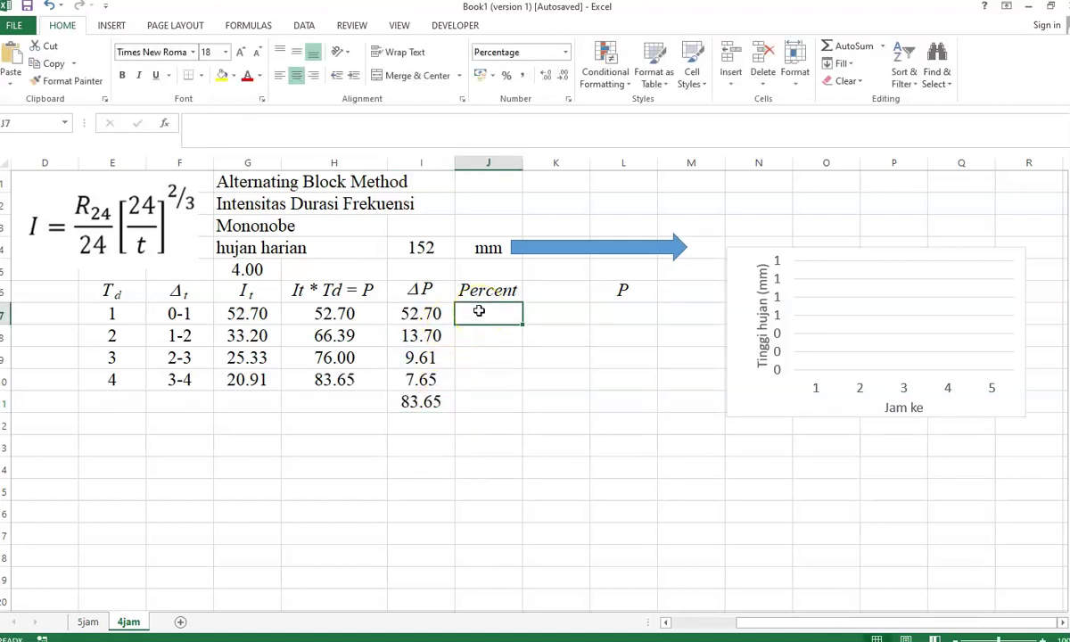
pyautogui.write('=')
pyautogui.click(418, 318)
pyautogui.write('/')
pyautogui.click(422, 402)
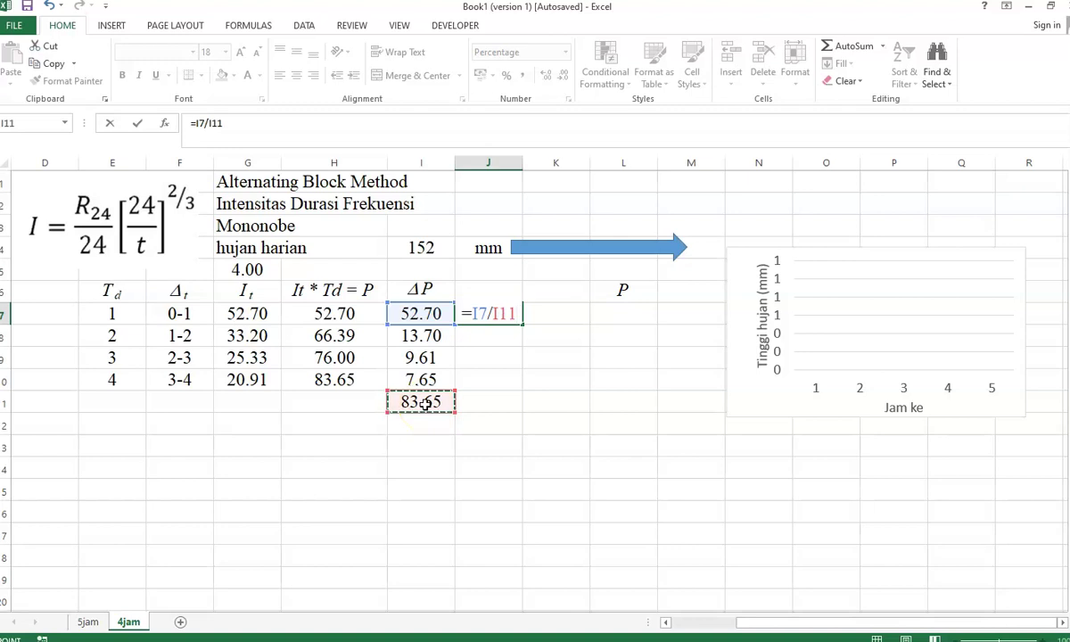
pyautogui.press('F4')
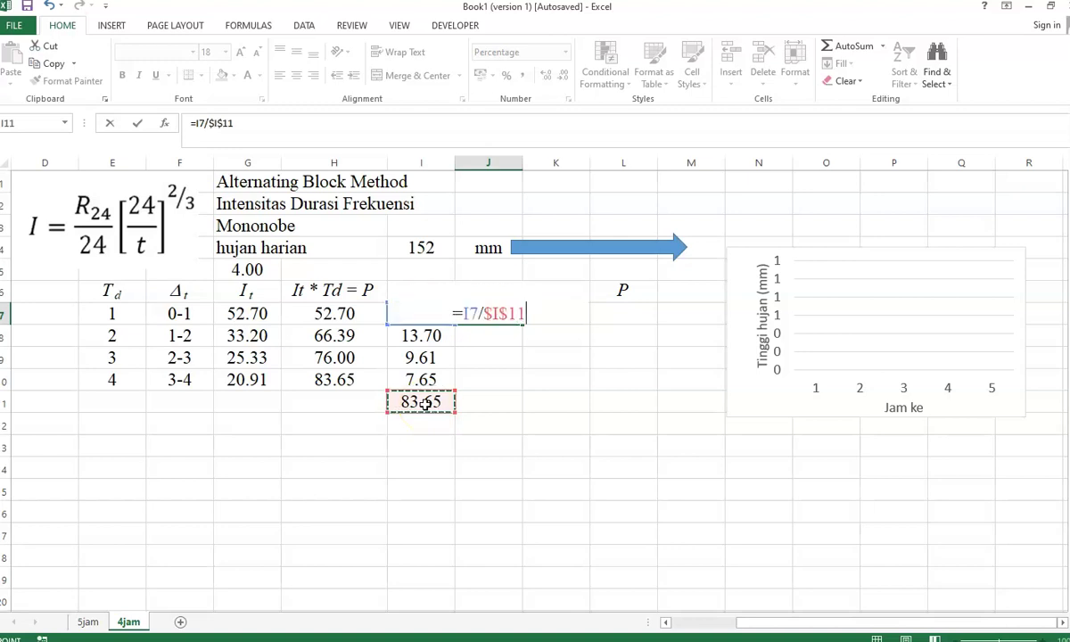
pyautogui.press('Return')
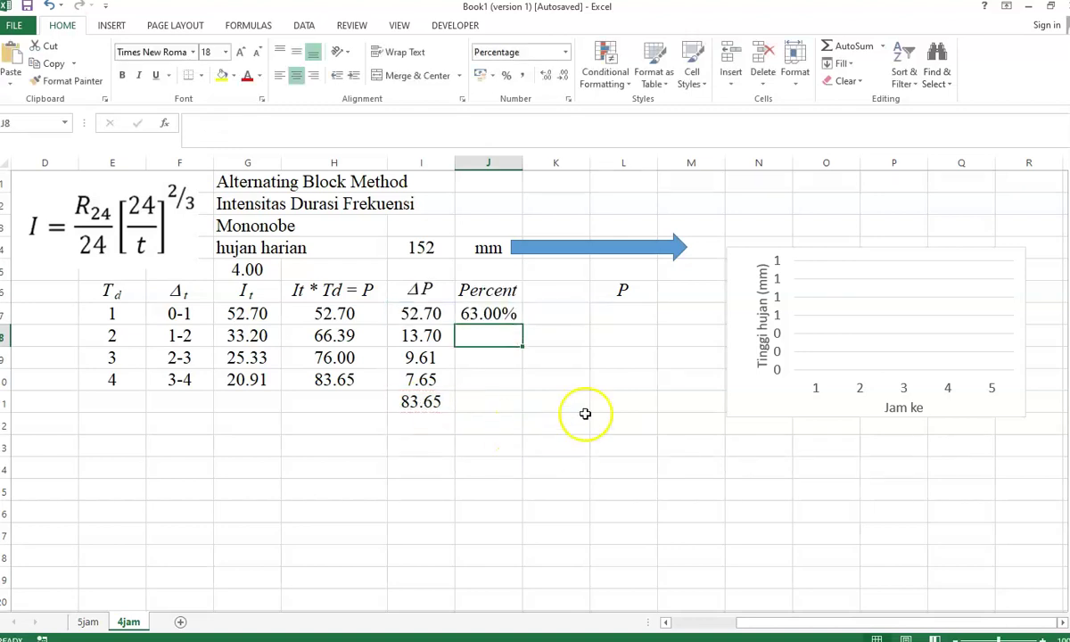
pyautogui.click(510, 321)
pyautogui.moveTo(512, 328); pyautogui.dragTo(524, 385)
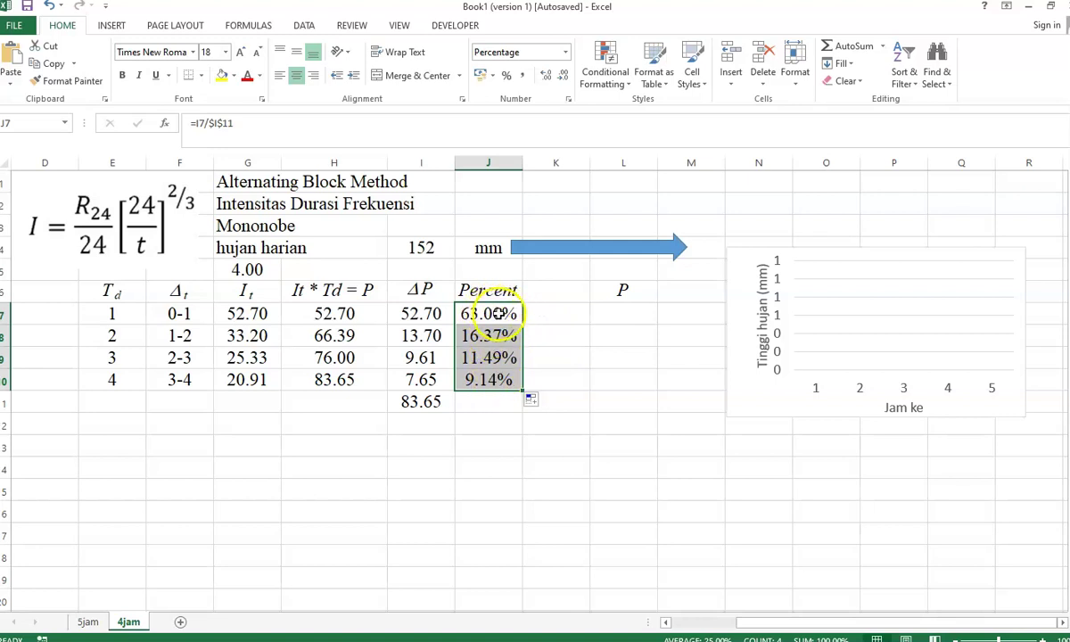
# - Place the largest percentage in the second hour's block by entering =J7 in cell K8
pyautogui.click(552, 335)
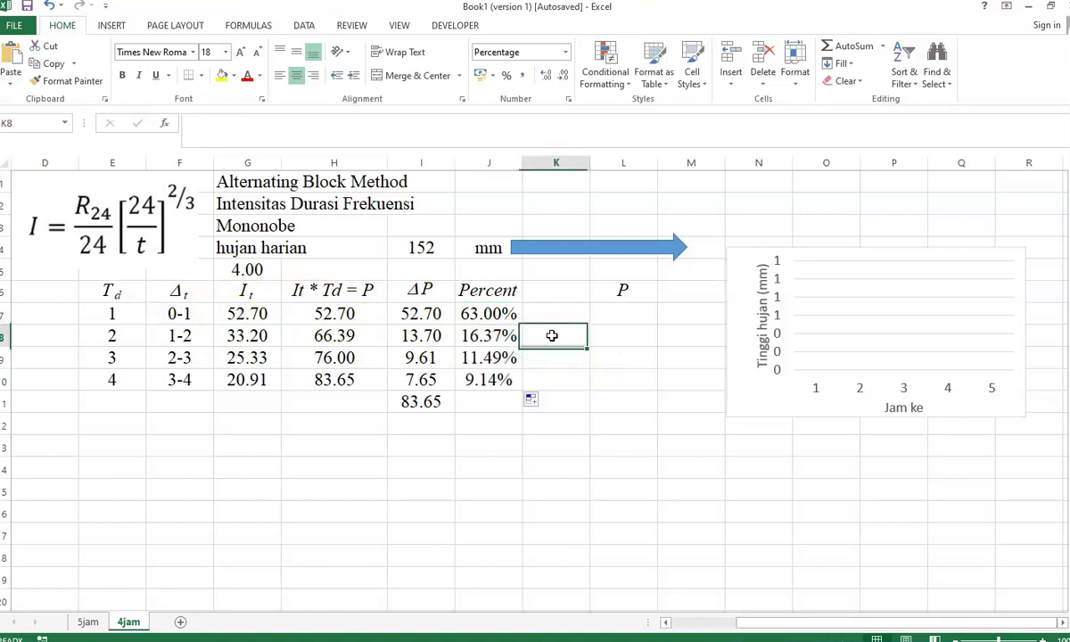
pyautogui.write('=')
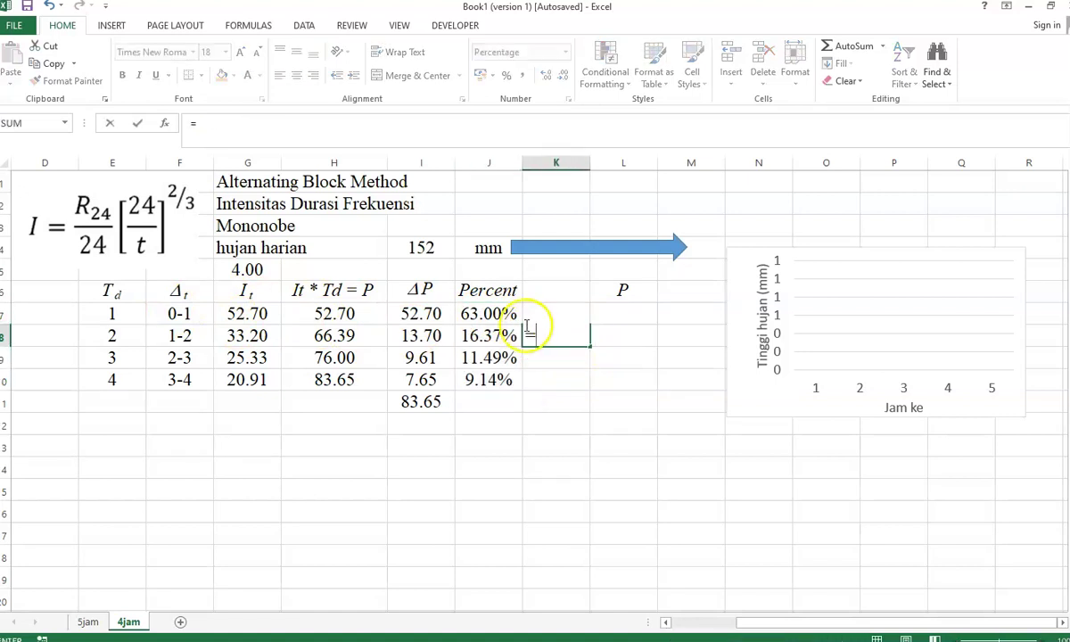
pyautogui.click(505, 313)
pyautogui.press('Return')
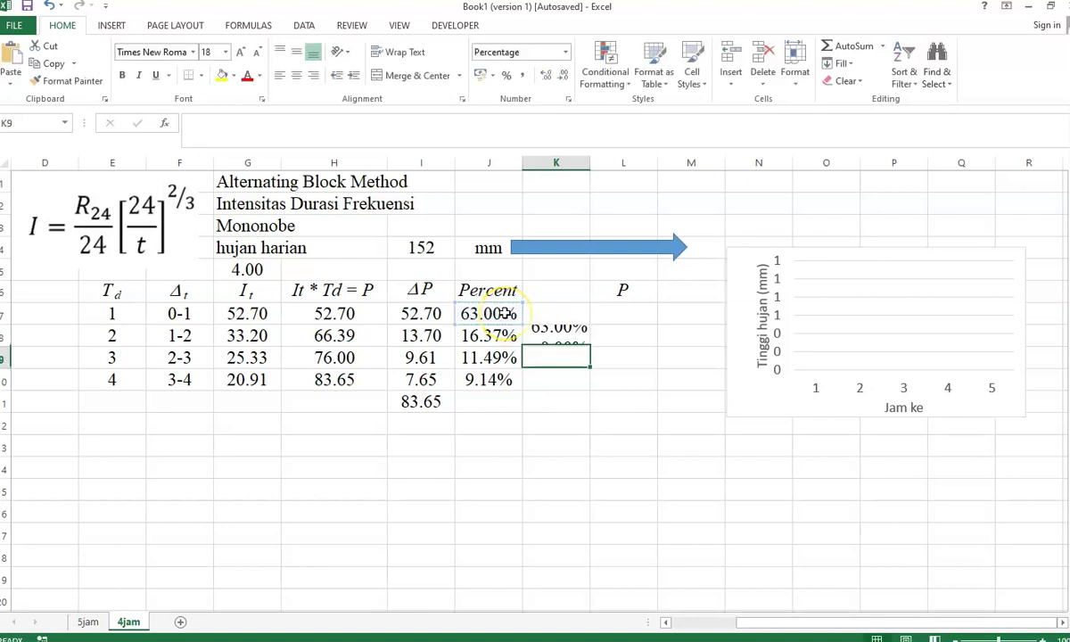
pyautogui.click(544, 336)
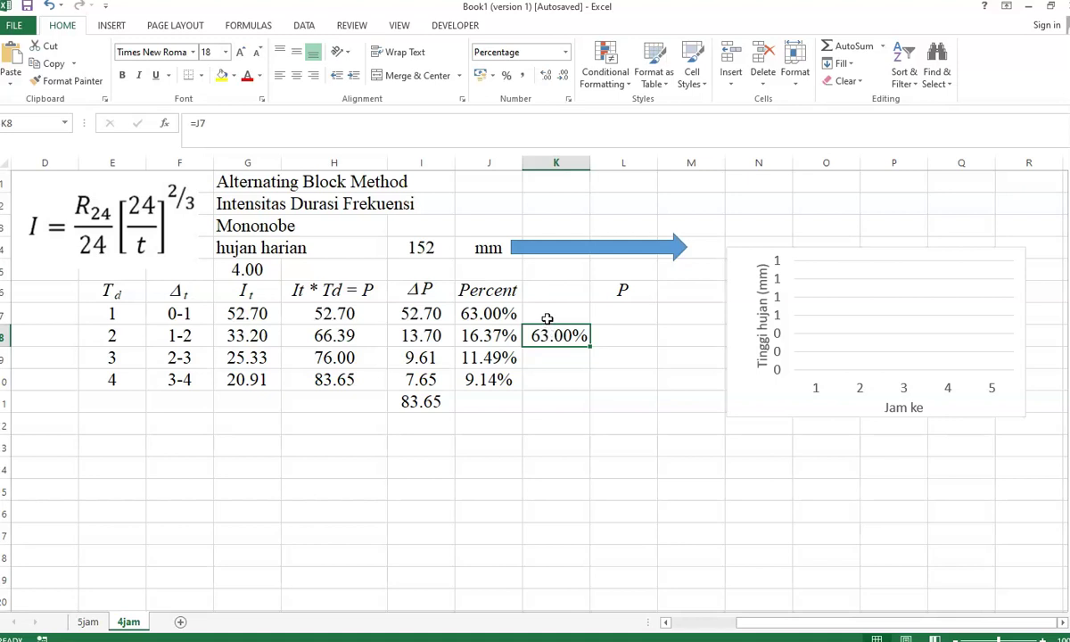
pyautogui.click(545, 334)
pyautogui.click(493, 338)
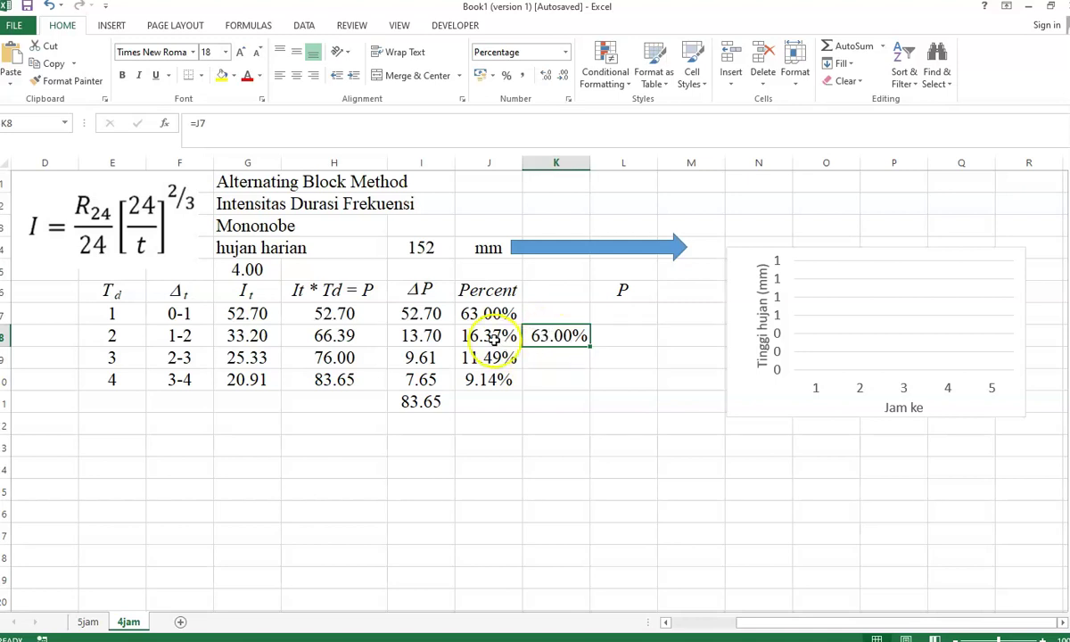
# - Place the second-largest percentage directly below the peak block by entering =J8 in cell K9
pyautogui.click(553, 358)
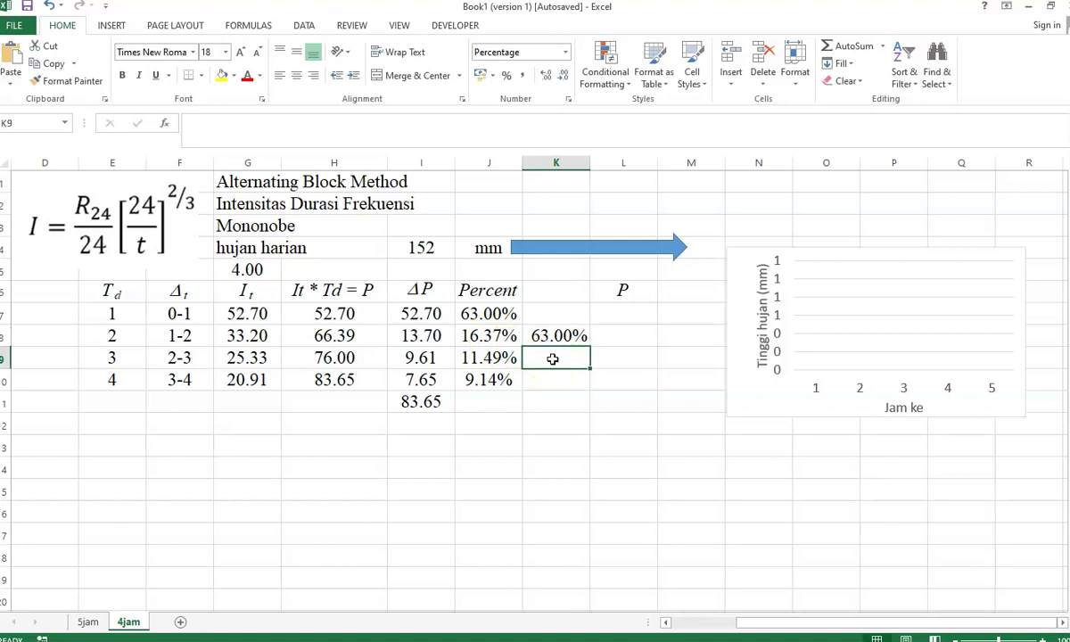
pyautogui.write('=')
pyautogui.click(493, 337)
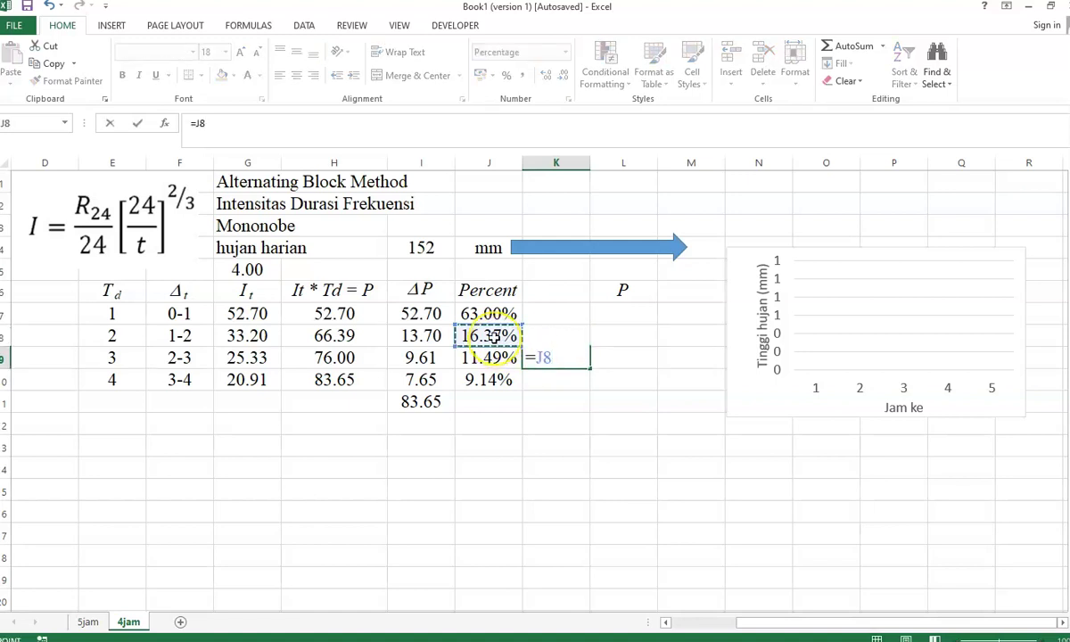
pyautogui.press('Return')
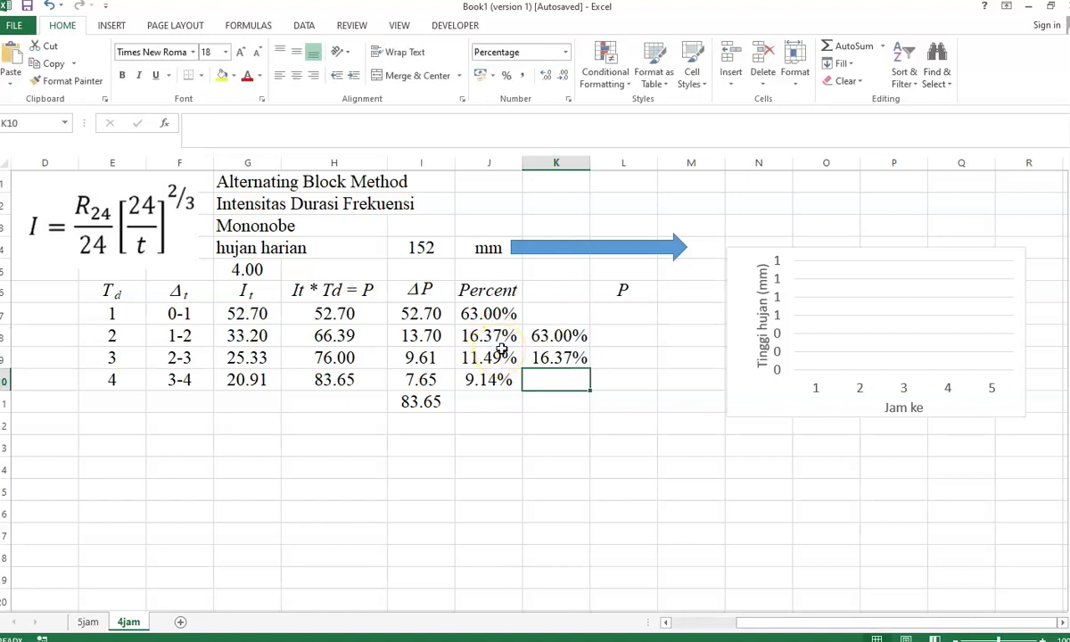
# - Complete the alternating block order by entering =J9 in cell K7 and =J10 in cell K10
pyautogui.click(549, 316)
pyautogui.write('=')
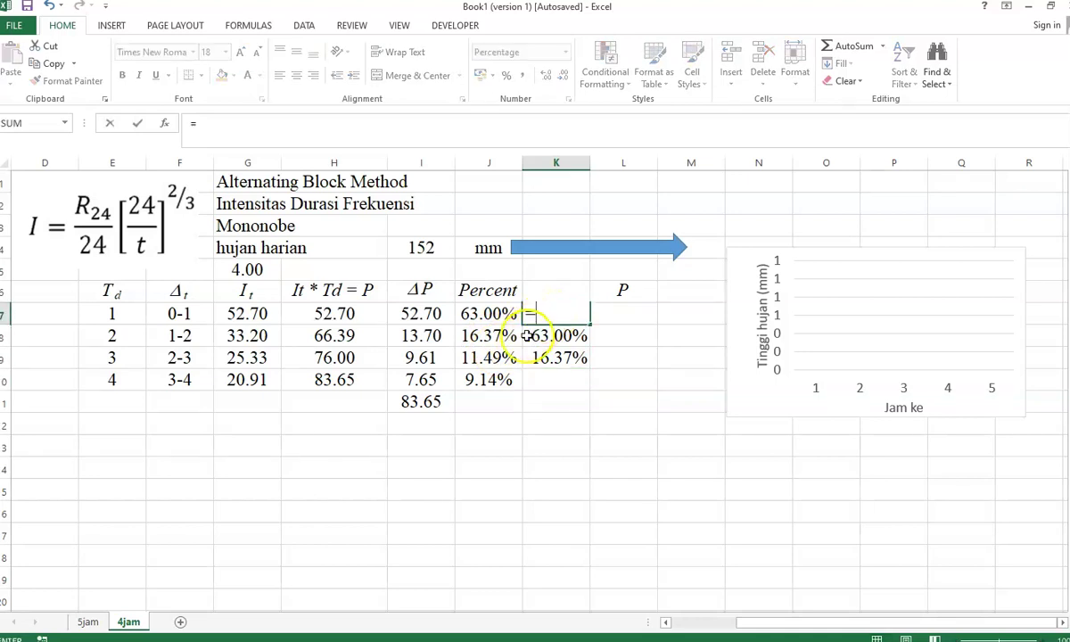
pyautogui.click(495, 355)
pyautogui.press('Return')
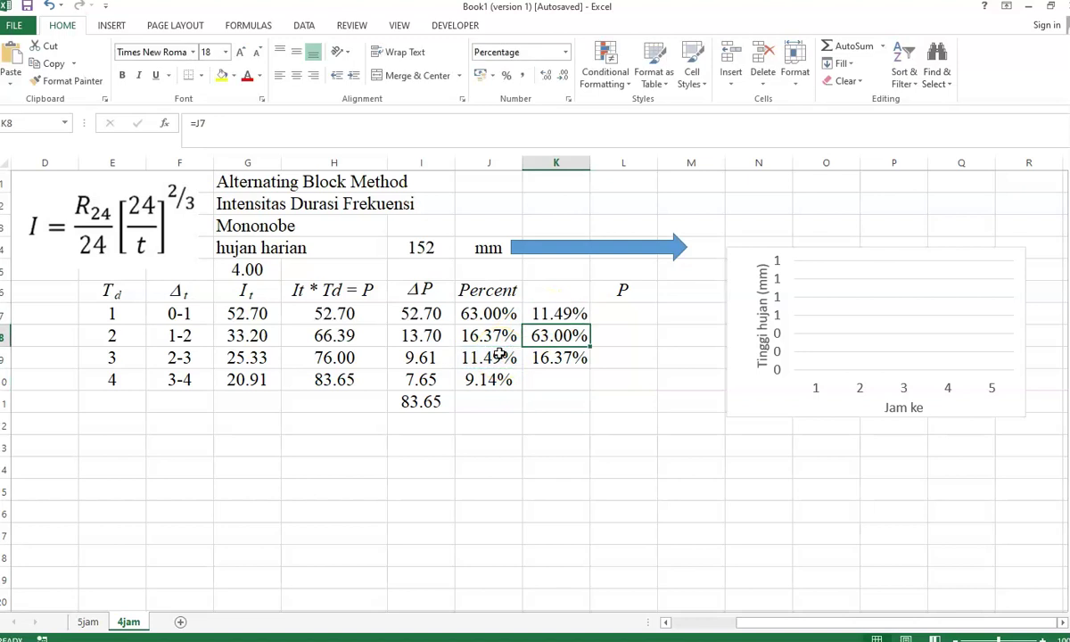
pyautogui.click(549, 380)
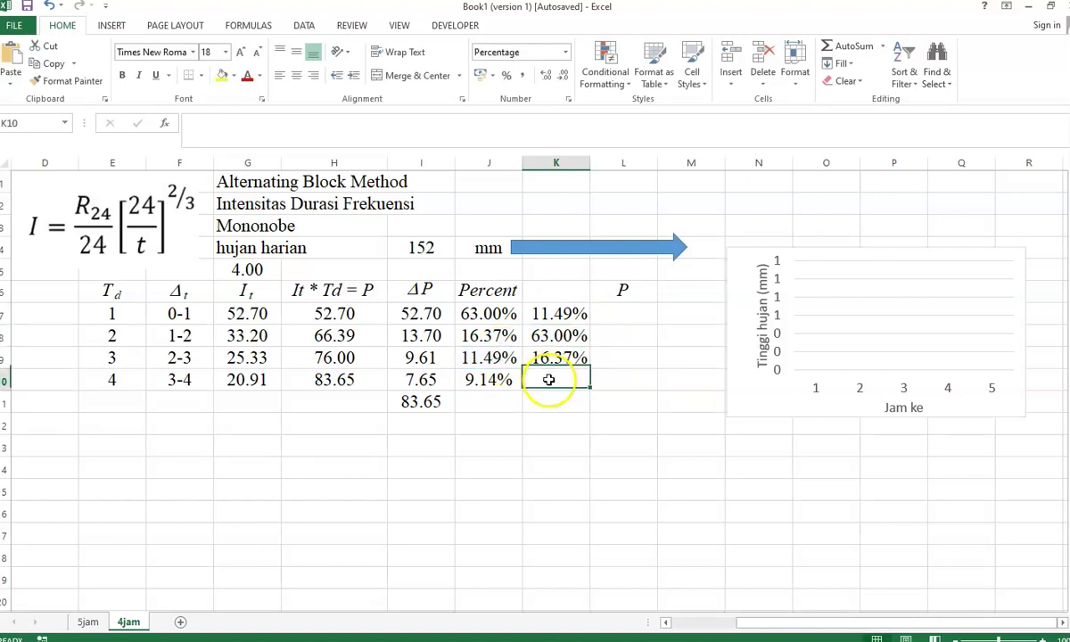
pyautogui.write('=')
pyautogui.click(498, 380)
pyautogui.press('Return')
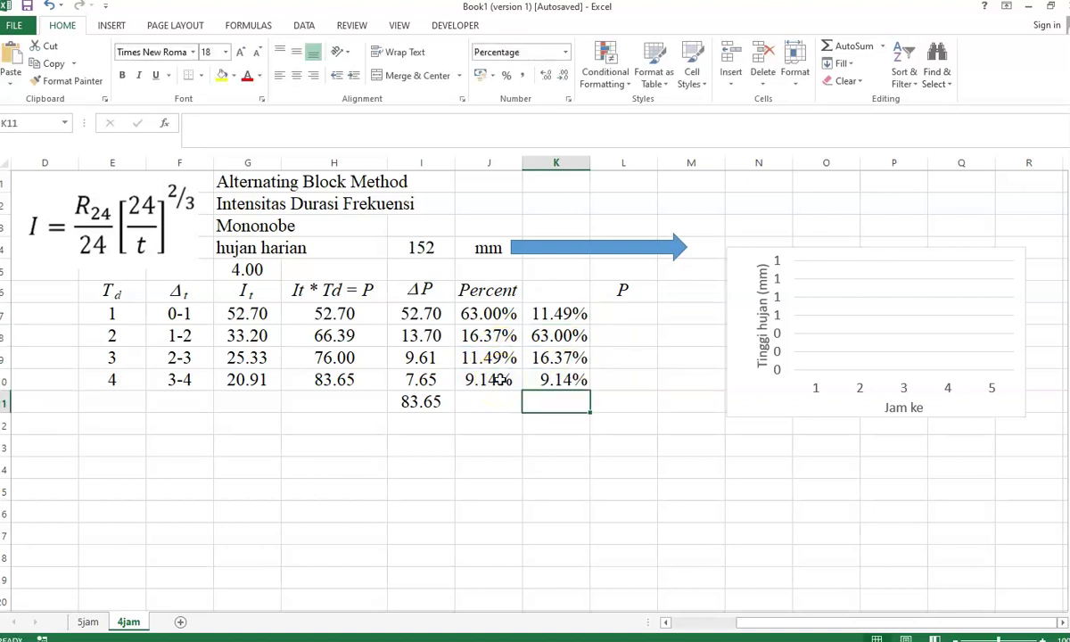
# - Enter the block order numbers 3, 1, 2 and 4 in cells L7 to L10, and clear them again
pyautogui.click(603, 339)
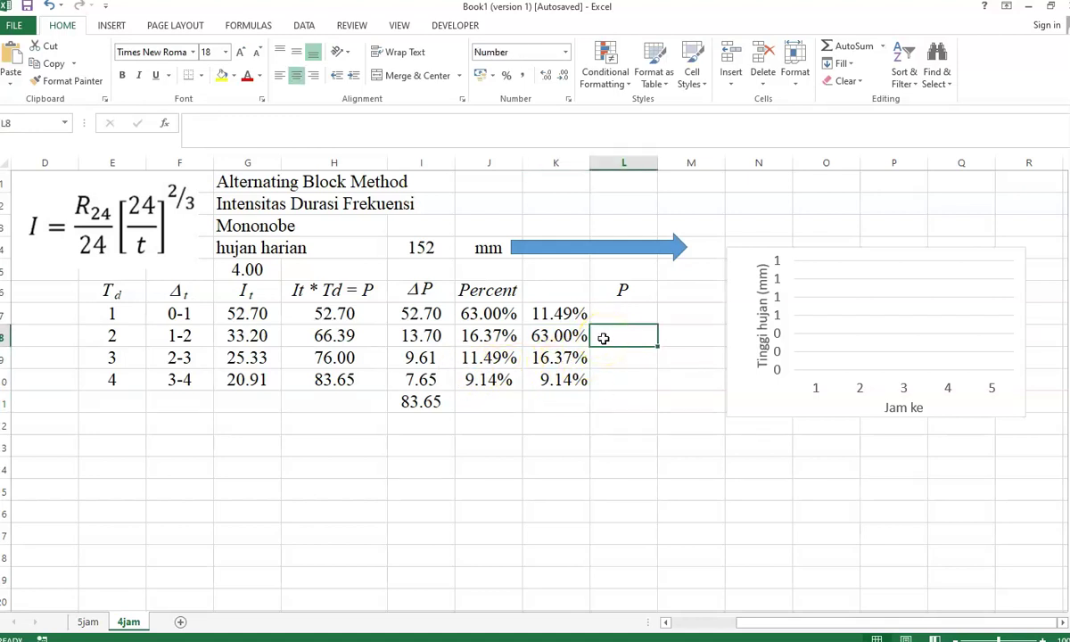
pyautogui.write('1')
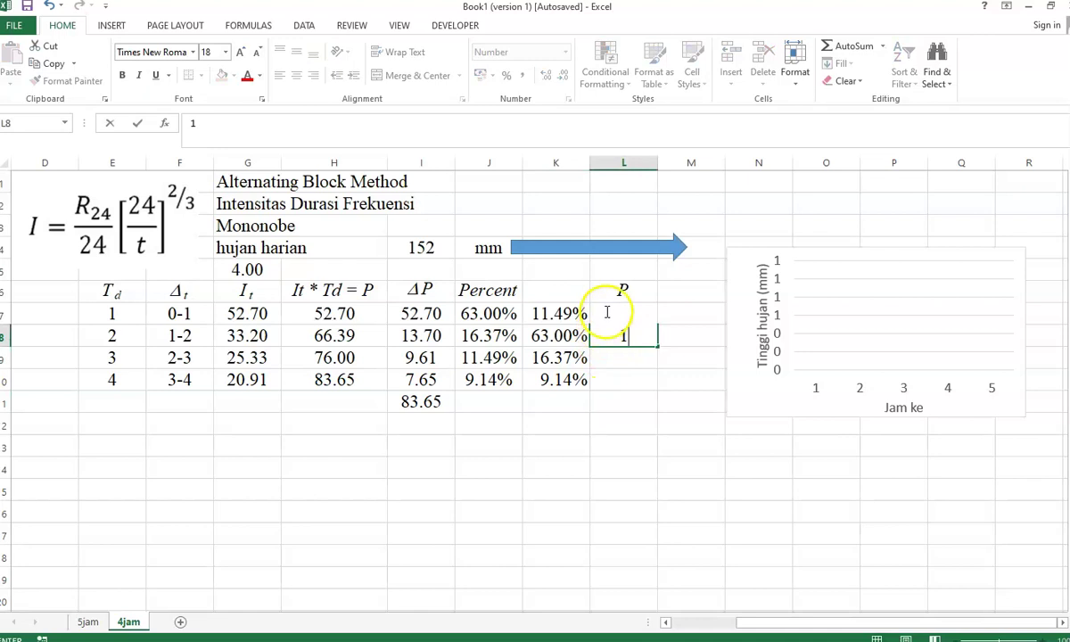
pyautogui.press('Return')
pyautogui.click(616, 319)
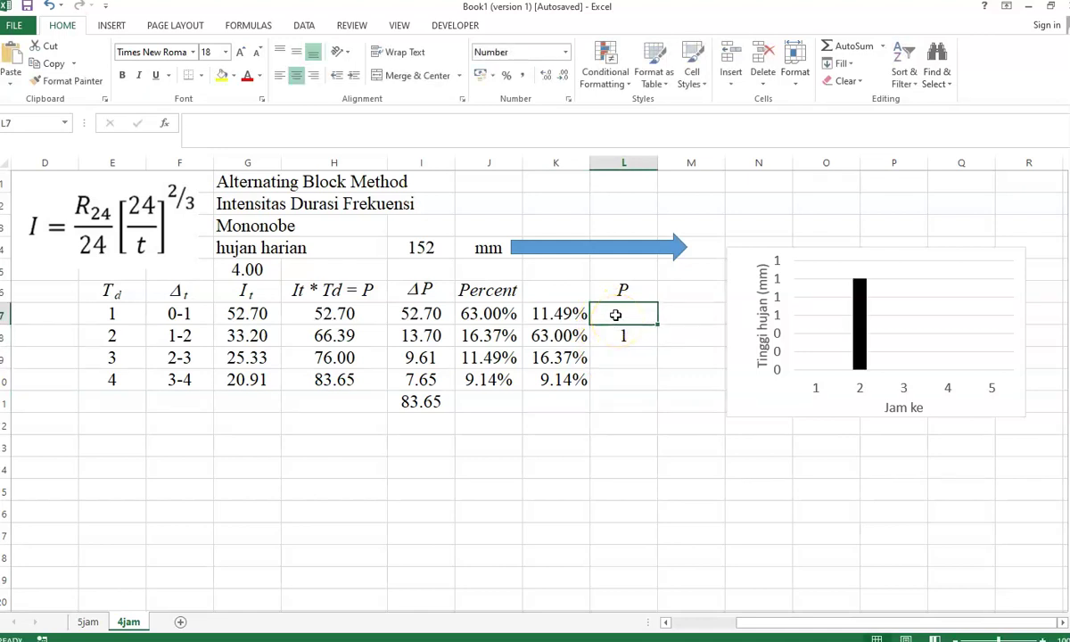
pyautogui.write('3')
pyautogui.click(615, 355)
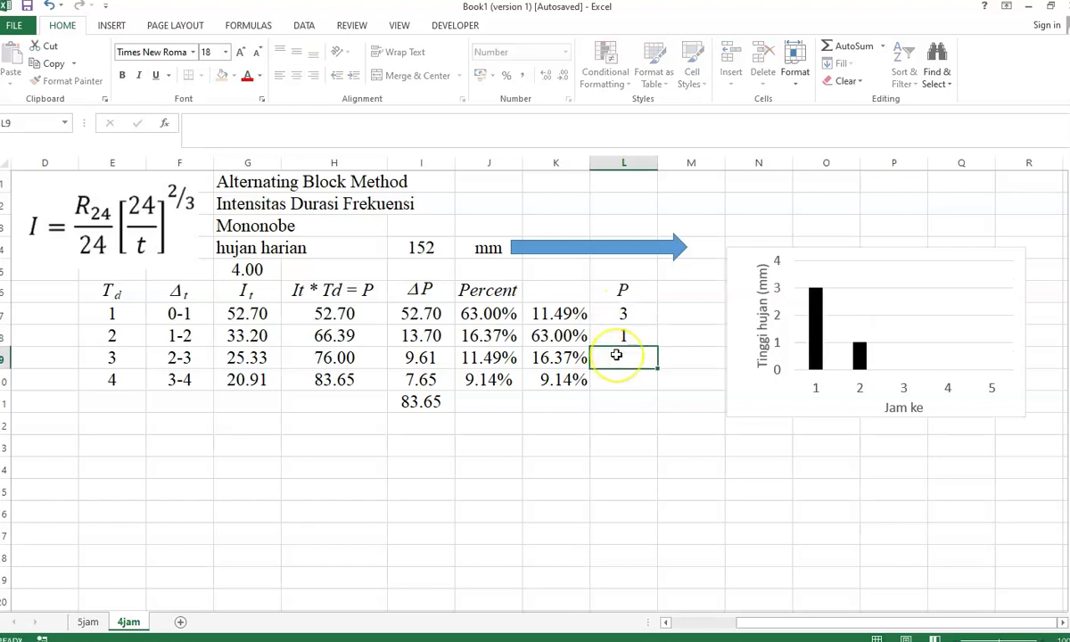
pyautogui.write('2')
pyautogui.click(615, 378)
pyautogui.write('4')
pyautogui.click(624, 421)
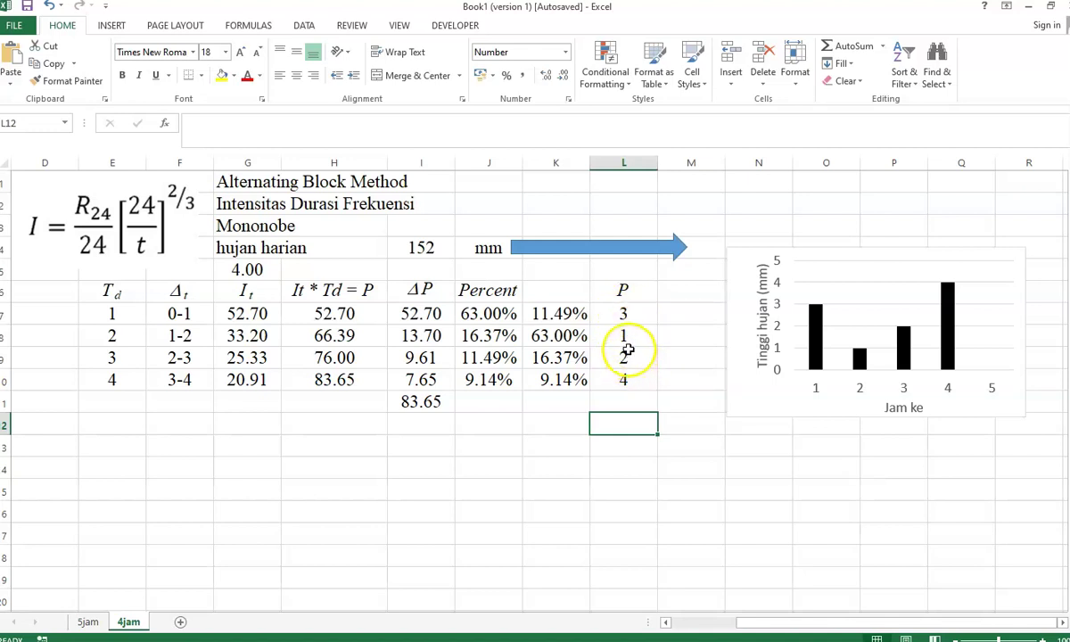
pyautogui.moveTo(623, 312); pyautogui.dragTo(625, 379)
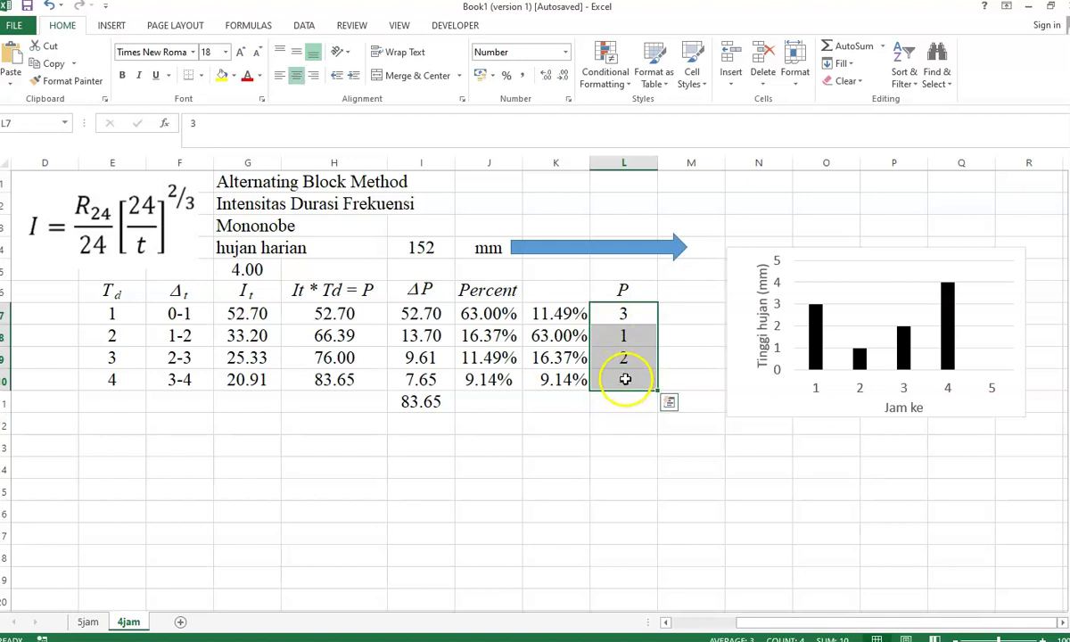
pyautogui.press('Delete')
# - Enter the formula =K7*$I$4 in cell L7 of the P column and fill it down to L10
pyautogui.click(625, 309)
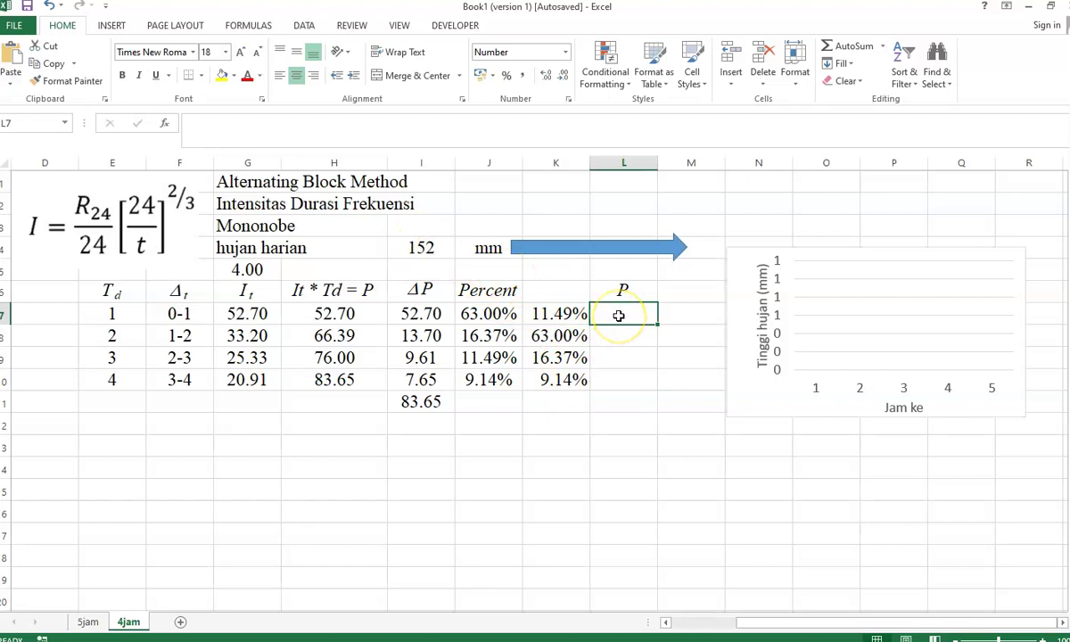
pyautogui.write('=')
pyautogui.click(554, 315)
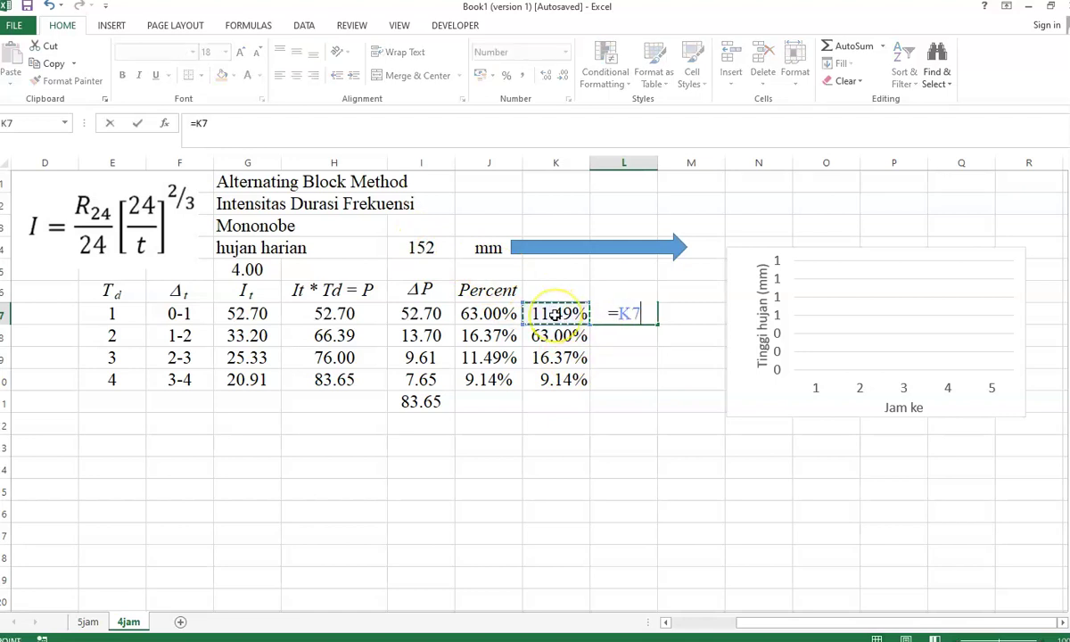
pyautogui.write('*')
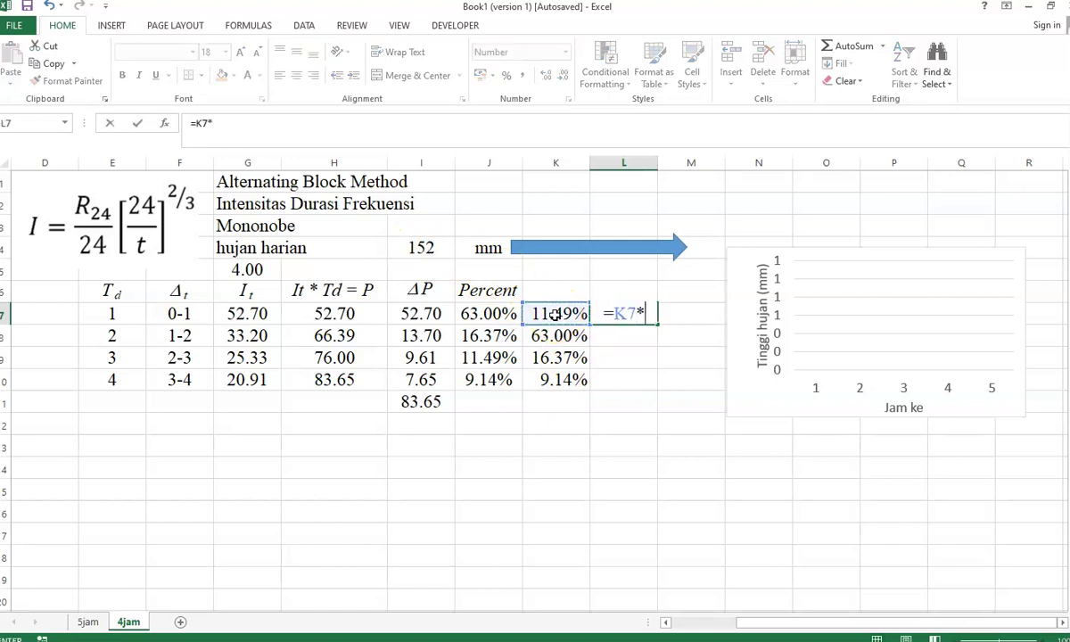
pyautogui.click(429, 249)
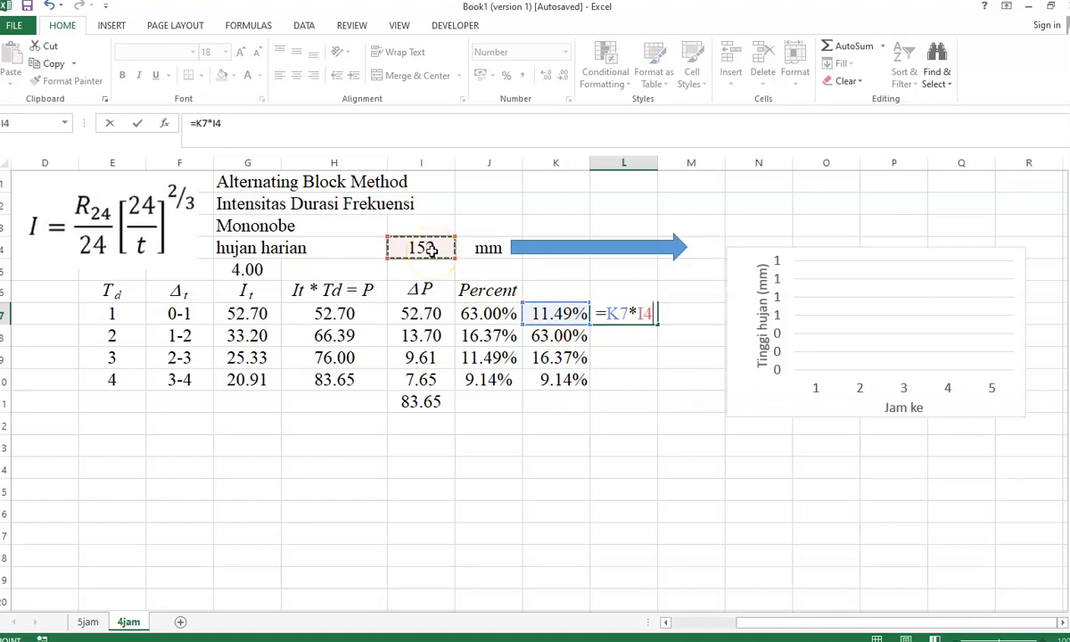
pyautogui.press('F4')
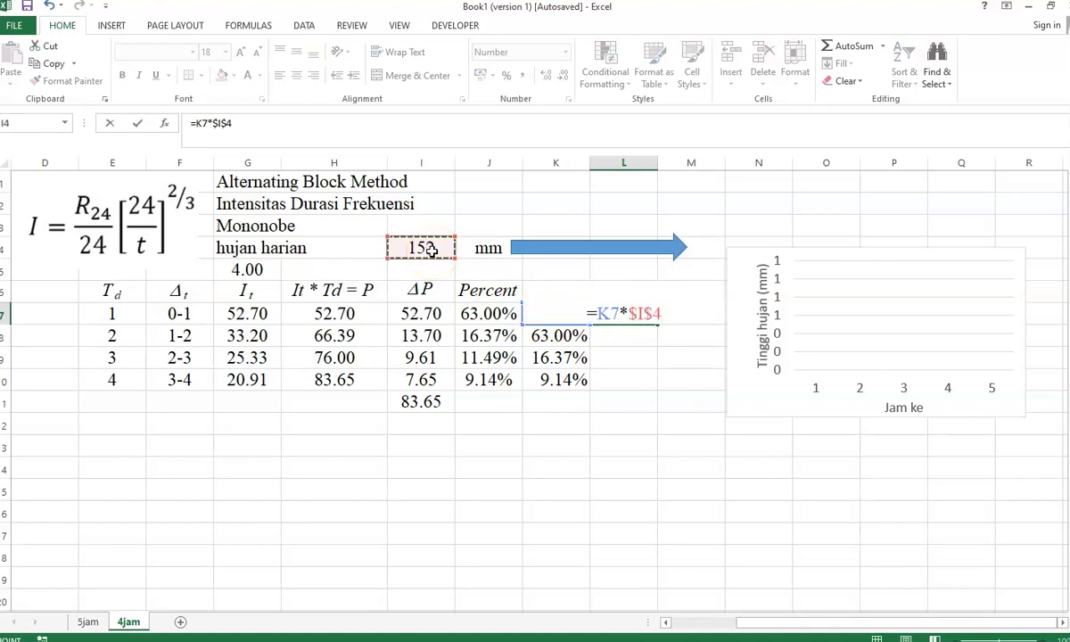
pyautogui.press('Return')
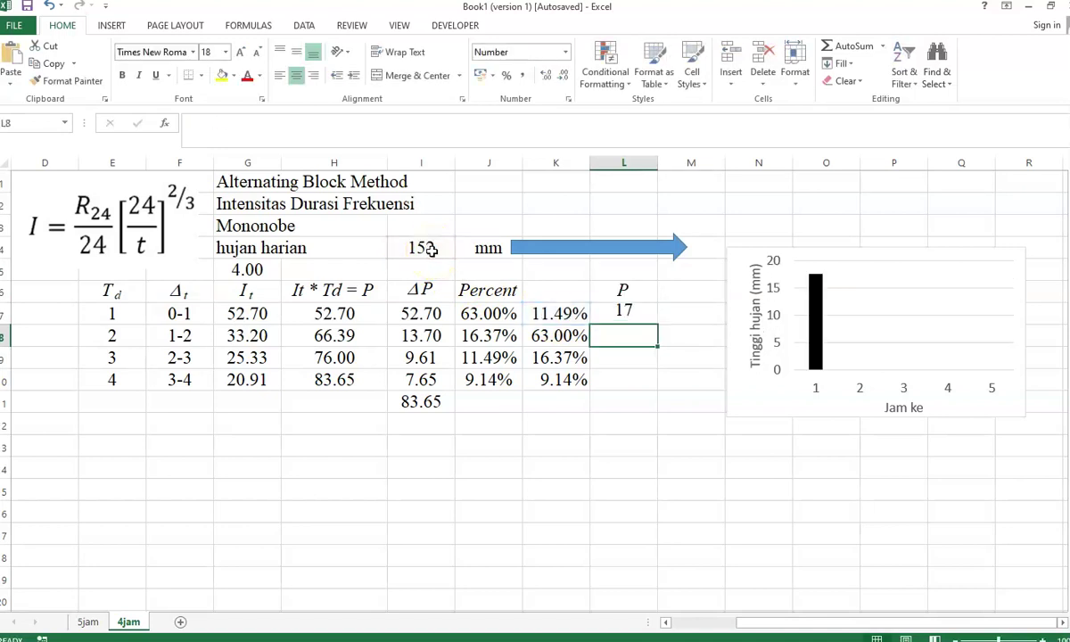
pyautogui.click(631, 317)
pyautogui.moveTo(657, 325); pyautogui.dragTo(654, 389)
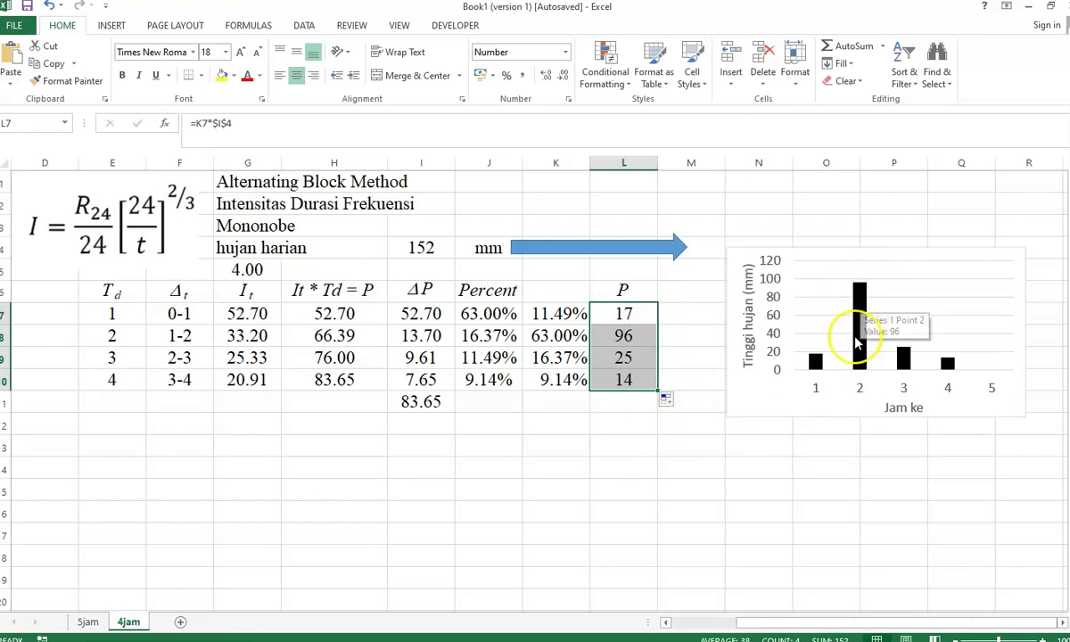
pyautogui.moveTo(814, 371)
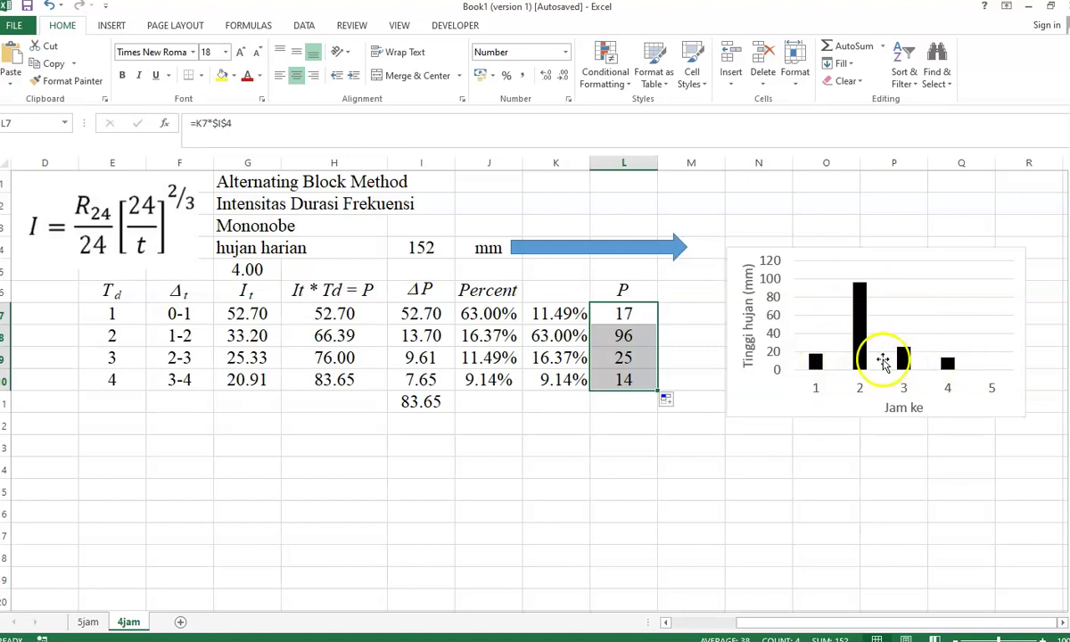
pyautogui.moveTo(855, 294)
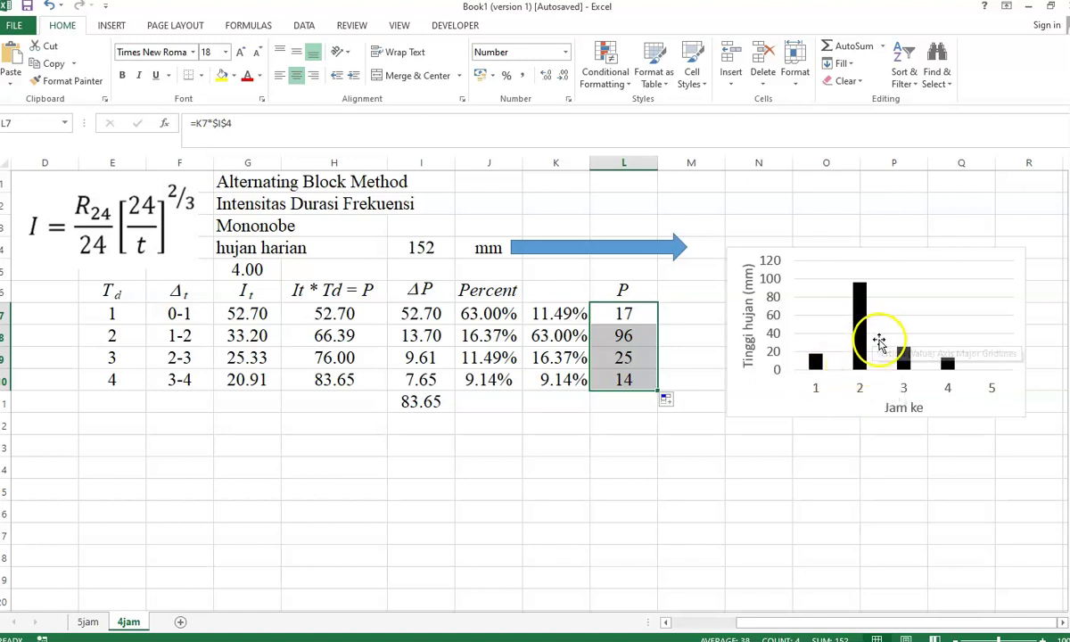
pyautogui.moveTo(956, 371)
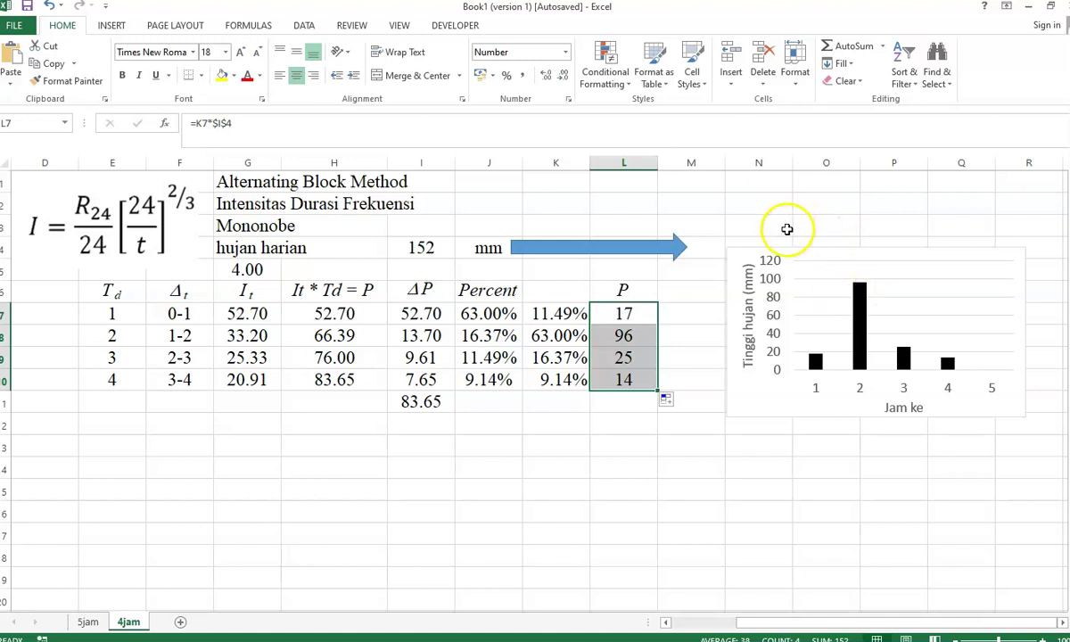
pyautogui.moveTo(758, 226); pyautogui.dragTo(974, 228)
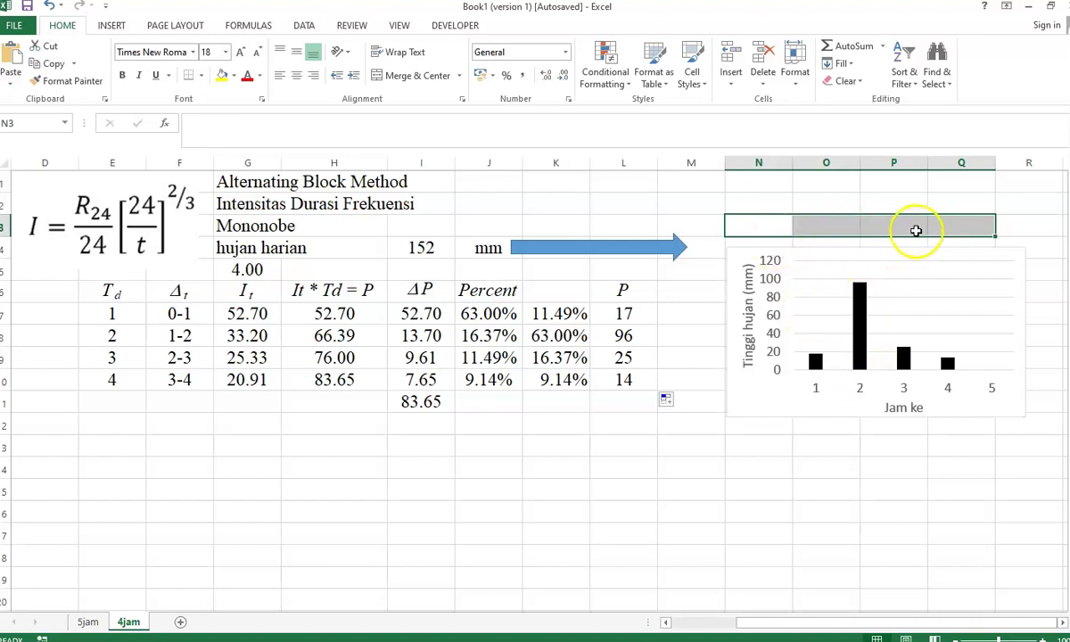
pyautogui.click(773, 254)
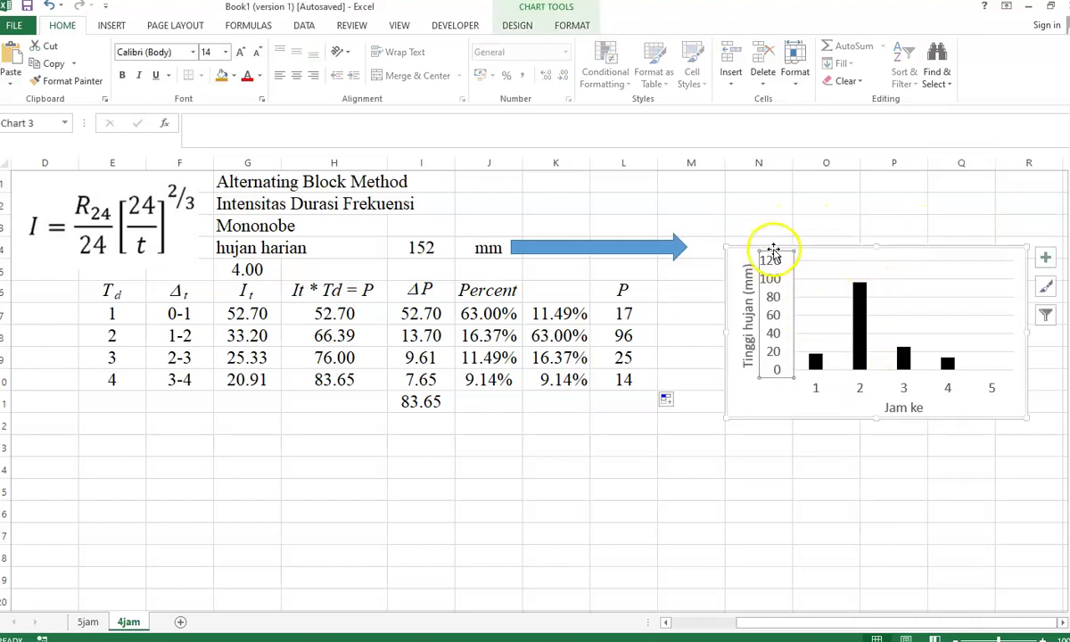
# - Move the chart down below row 4 and enter the heading "Hujan terdistribusi jam-jaman" in cell N4
pyautogui.moveTo(780, 247); pyautogui.dragTo(777, 265)
pyautogui.click(762, 246)
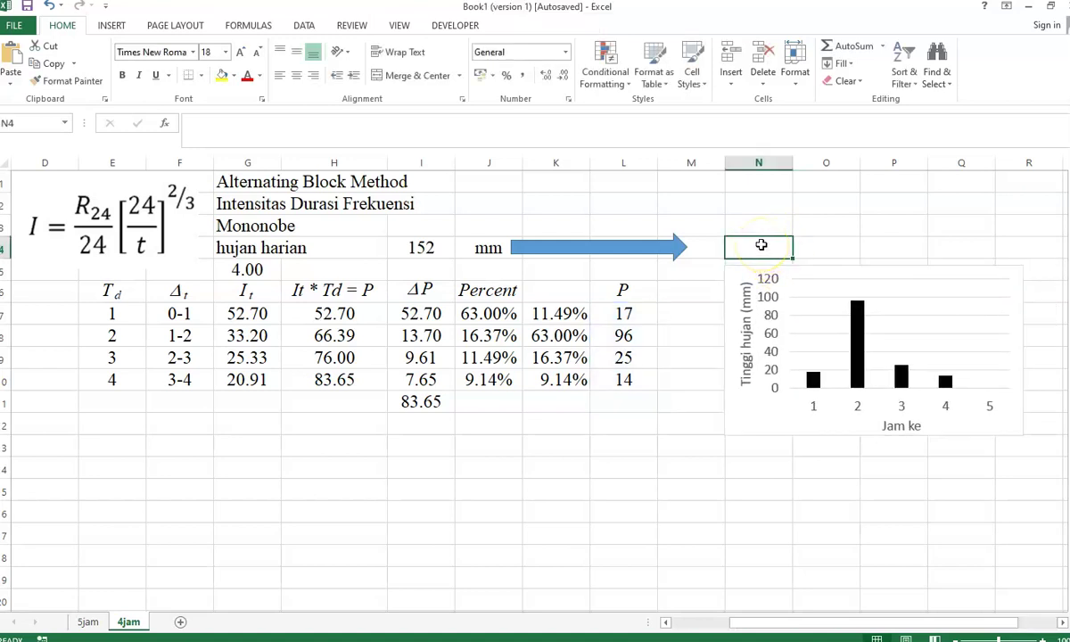
pyautogui.write('Hujan terdistribusi jam-jaman')
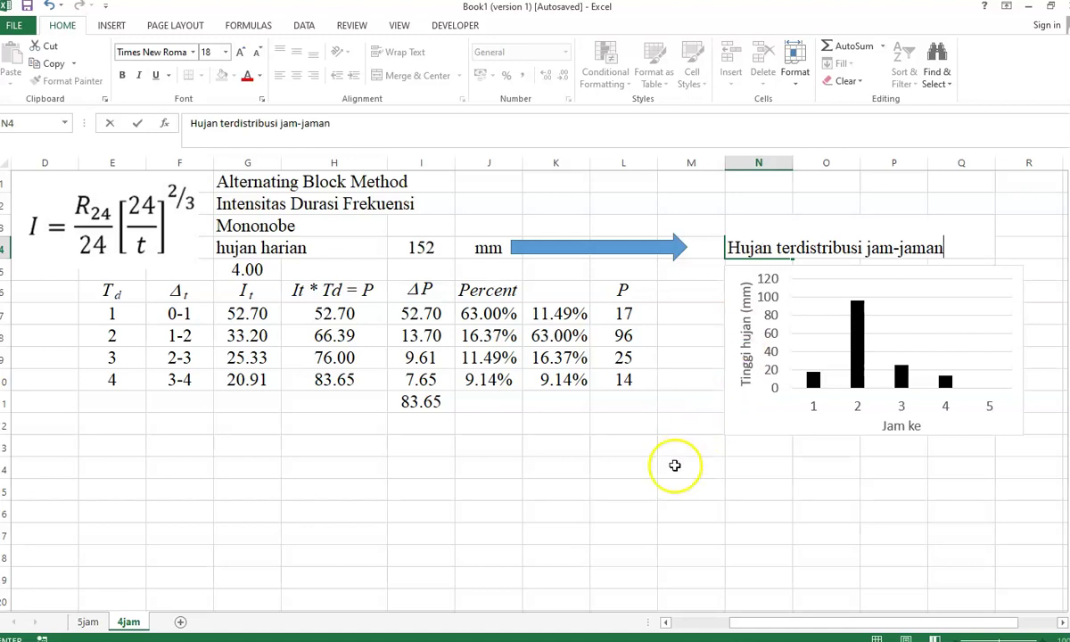
pyautogui.click(676, 465)
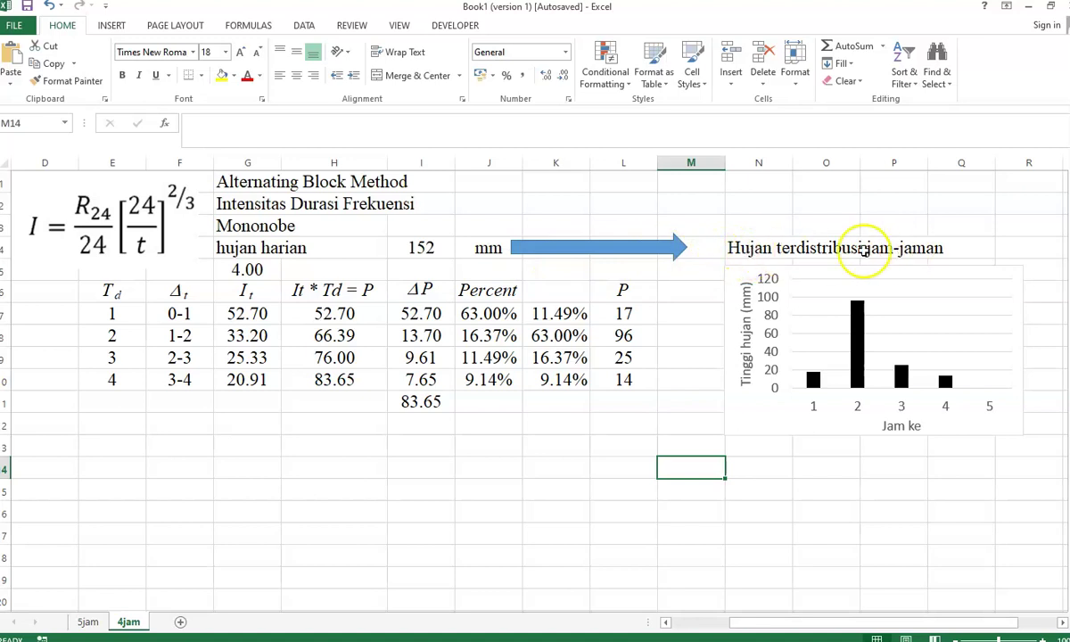
pyautogui.click(257, 269)
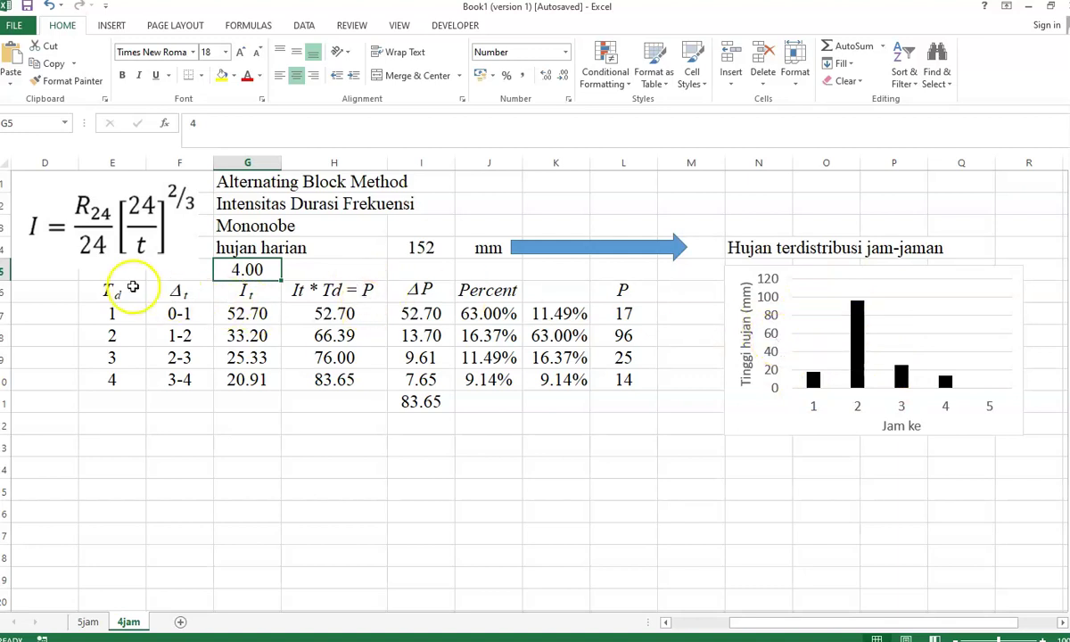
pyautogui.moveTo(107, 292); pyautogui.dragTo(624, 381)
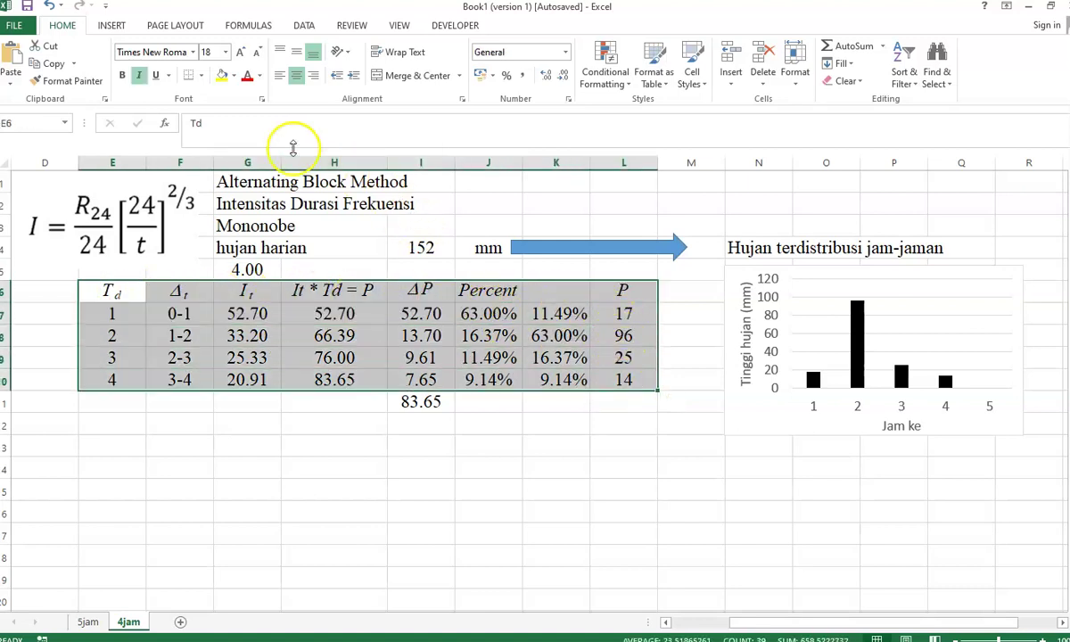
pyautogui.click(202, 78)
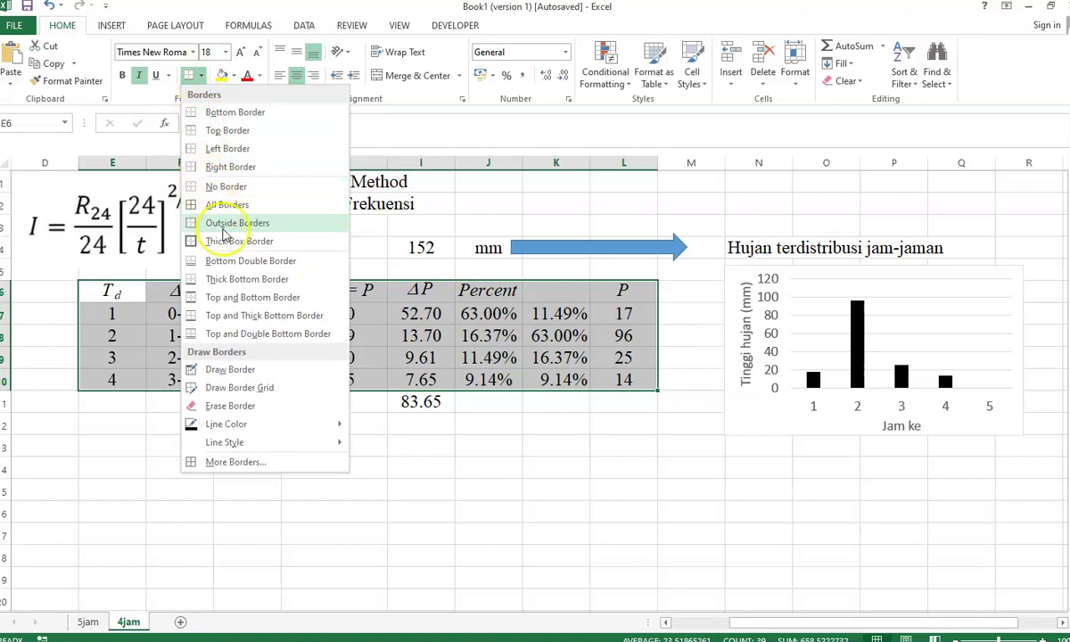
pyautogui.click(397, 306)
# - Add border lines above and below the table's header row, cells E6 to L6
pyautogui.moveTo(109, 293); pyautogui.dragTo(623, 291)
pyautogui.rightClick(624, 291)
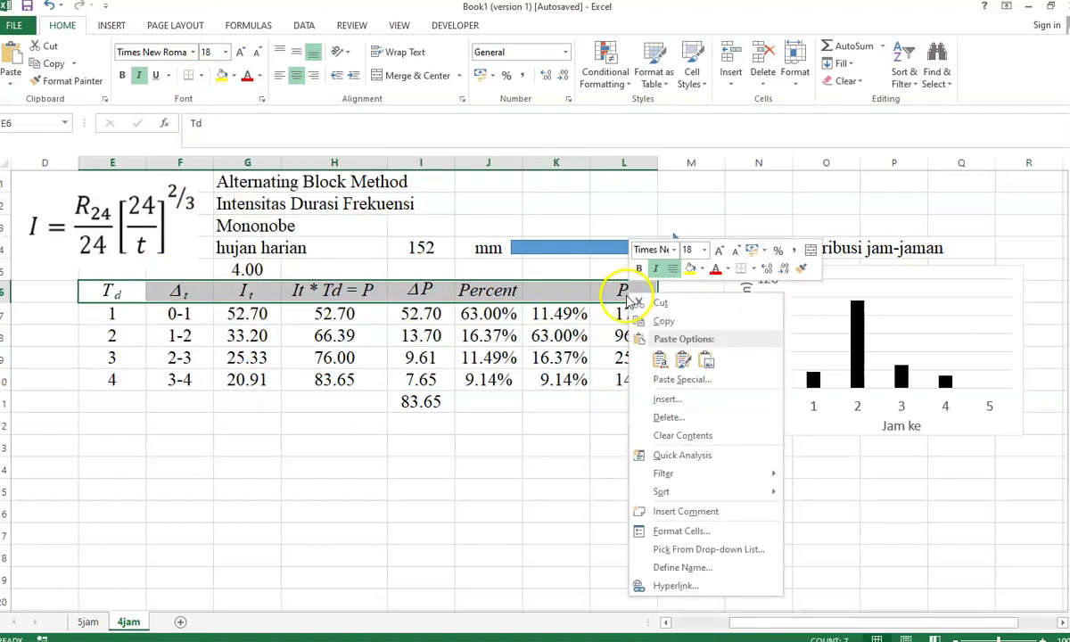
pyautogui.click(673, 534)
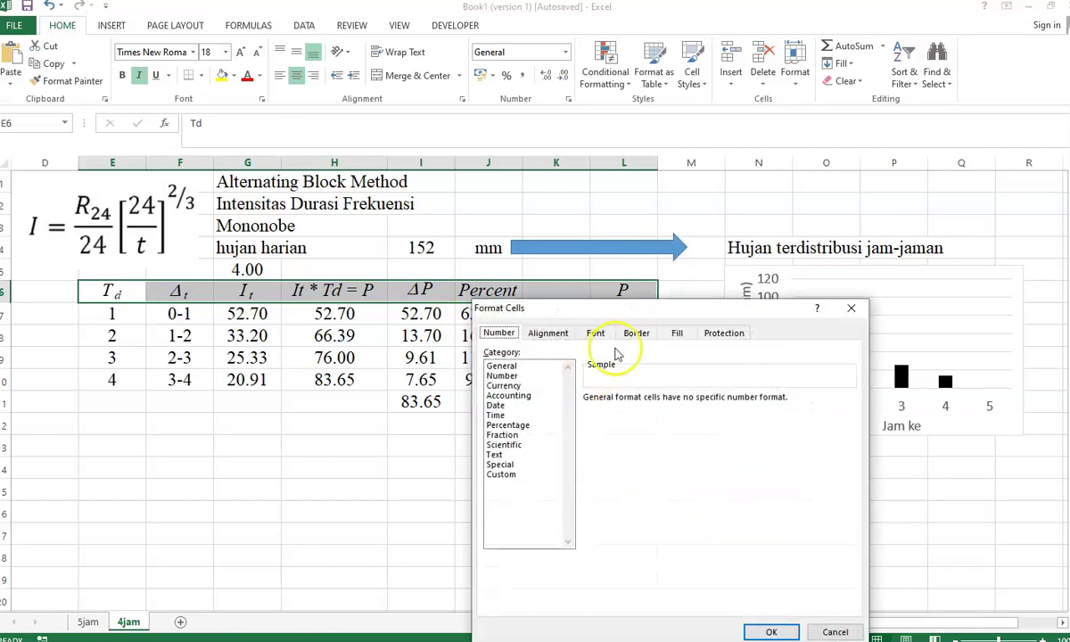
pyautogui.click(635, 332)
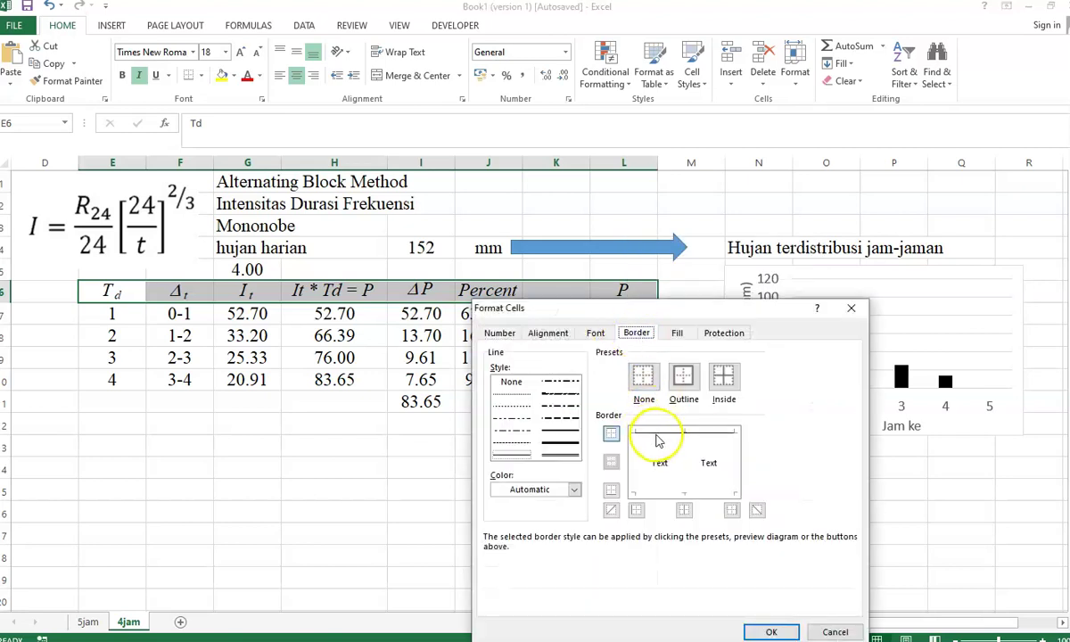
pyautogui.click(748, 629)
# - Add a bottom border line to the table's last row, cells E10 to L10
pyautogui.click(116, 381)
pyautogui.moveTo(116, 381); pyautogui.dragTo(604, 381)
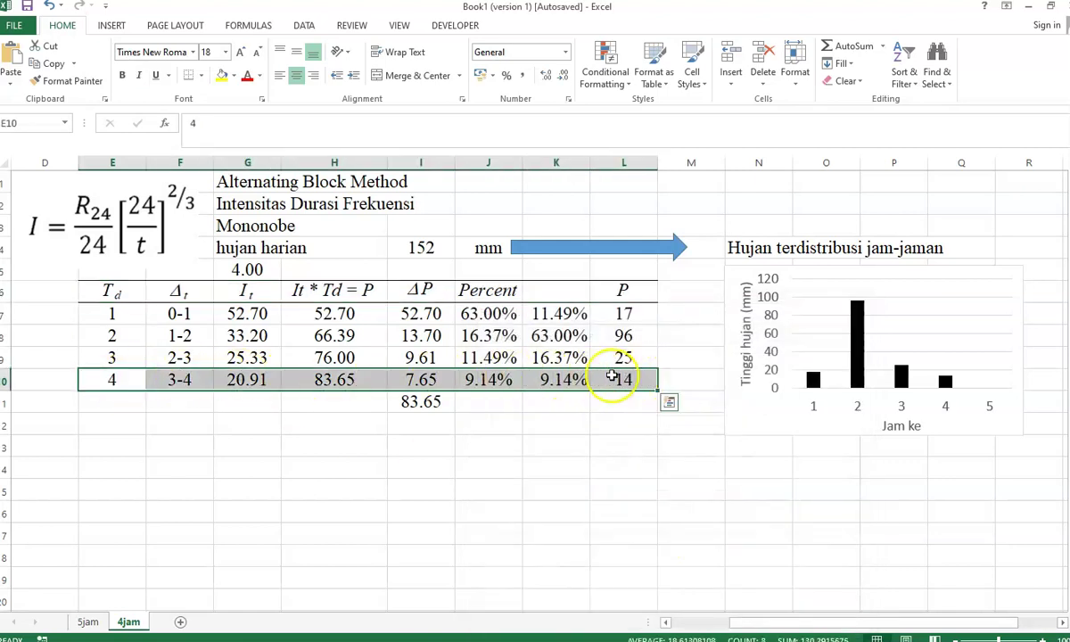
pyautogui.rightClick(488, 381)
pyautogui.click(513, 313)
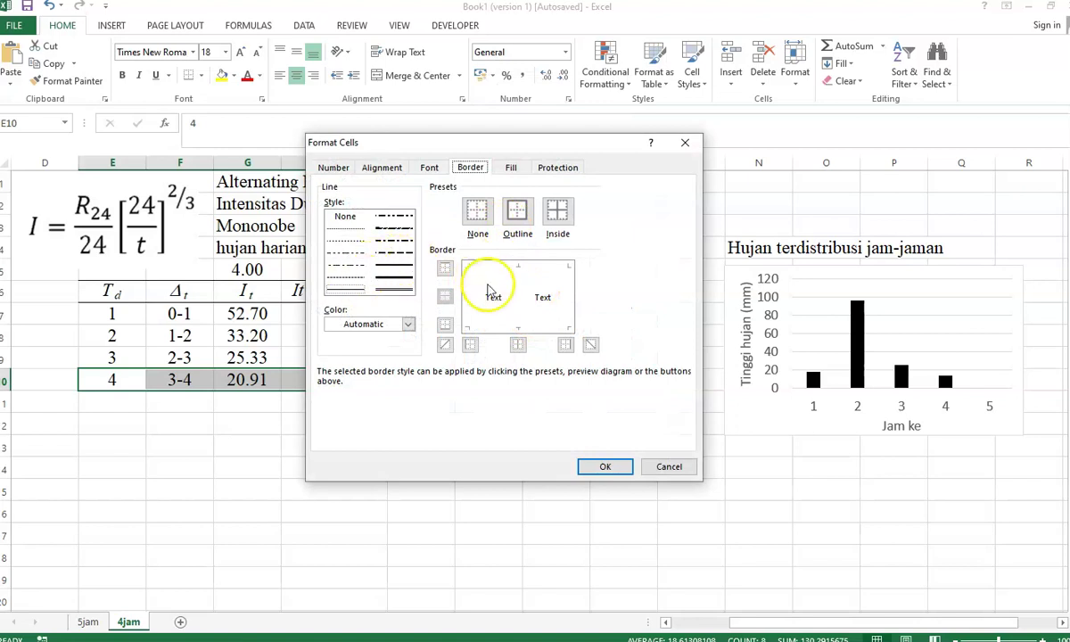
pyautogui.click(505, 328)
pyautogui.click(605, 465)
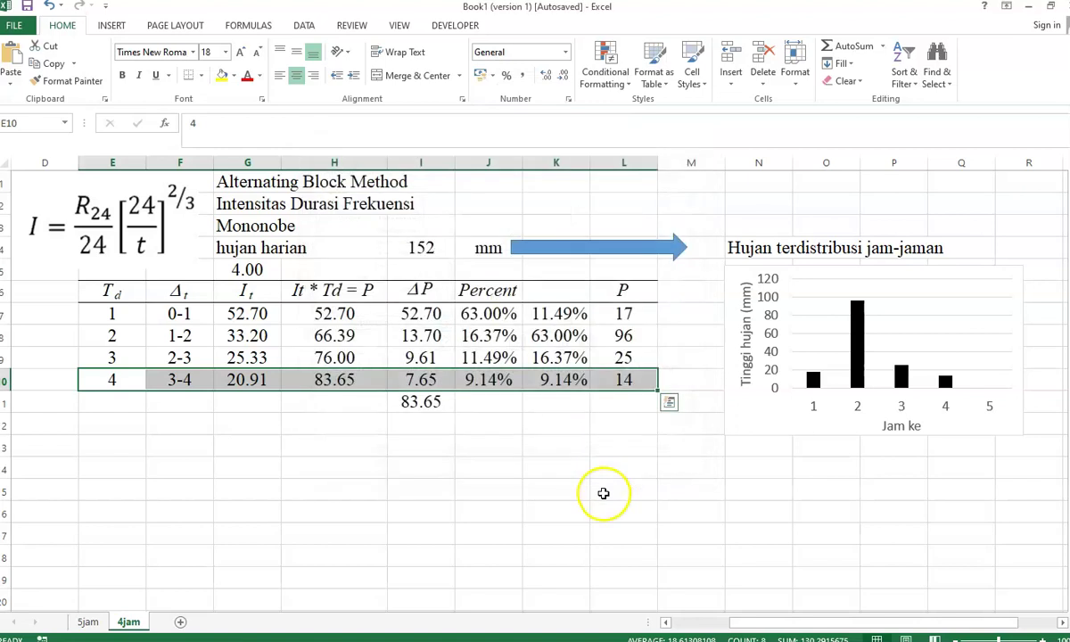
pyautogui.click(606, 491)
# - Hide the gridlines on the 4jam worksheet
pyautogui.click(399, 25)
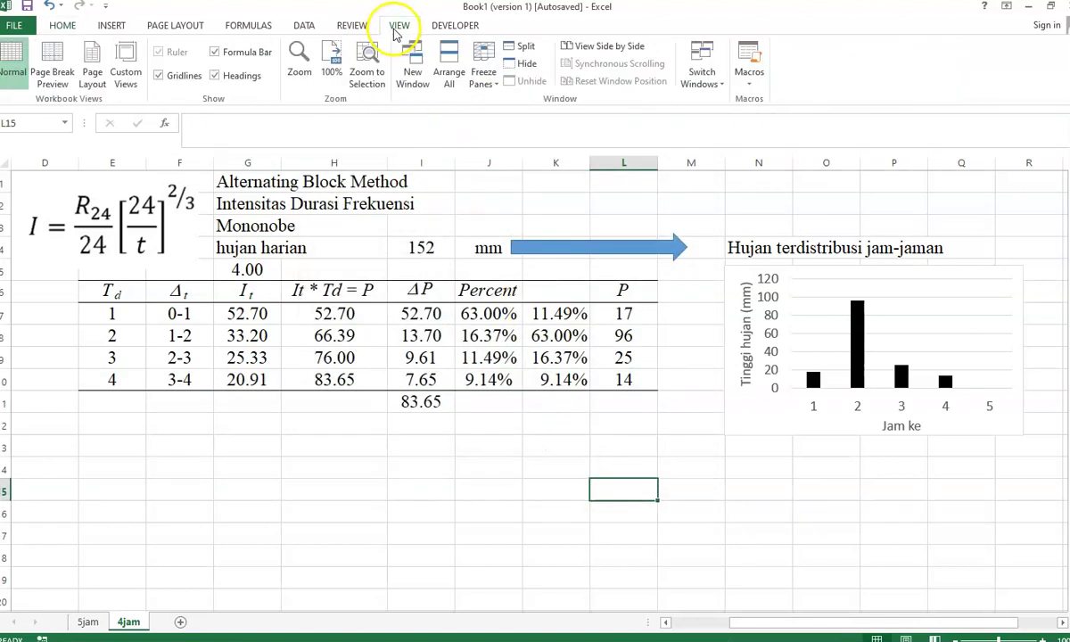
pyautogui.click(157, 76)
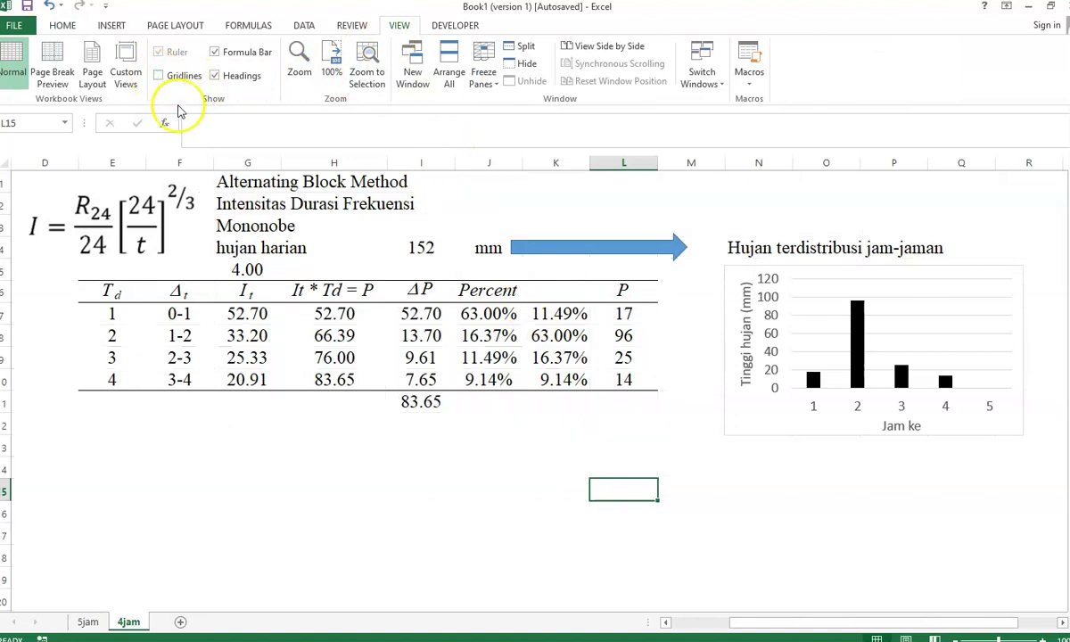
pyautogui.click(500, 467)
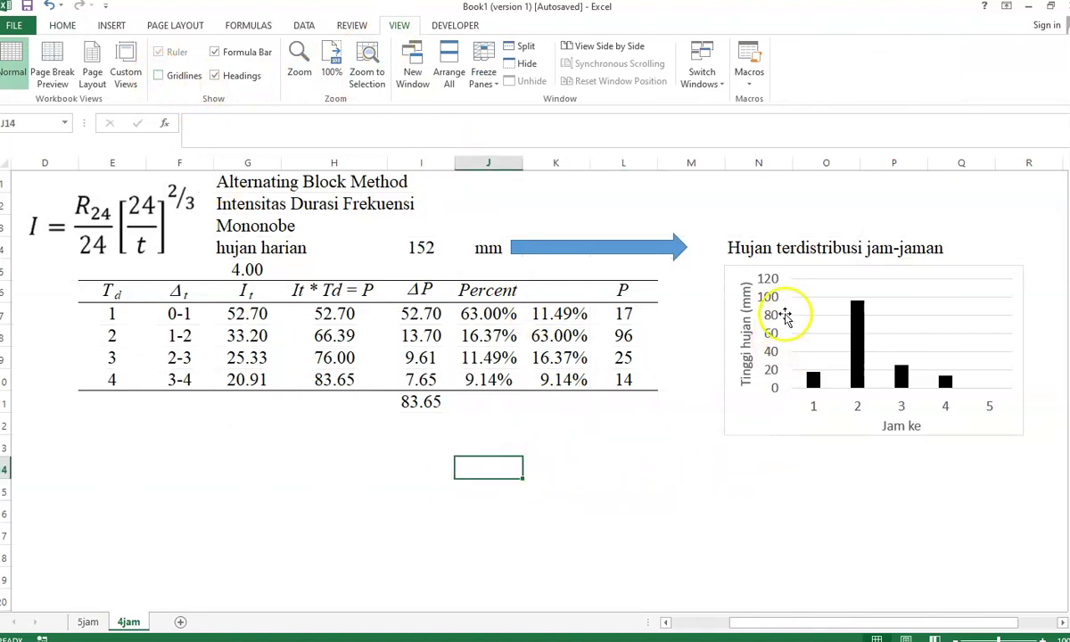
# - Move the chart closer to the table and shrink its data range to cells L7 to L10
pyautogui.moveTo(798, 268); pyautogui.dragTo(759, 270)
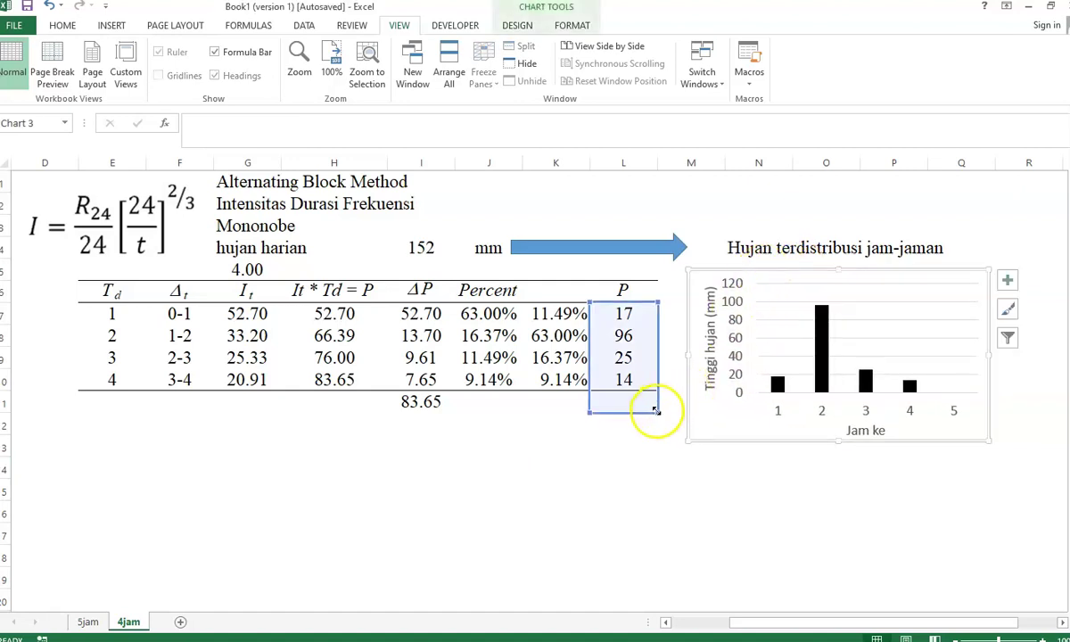
pyautogui.moveTo(657, 411); pyautogui.dragTo(651, 392)
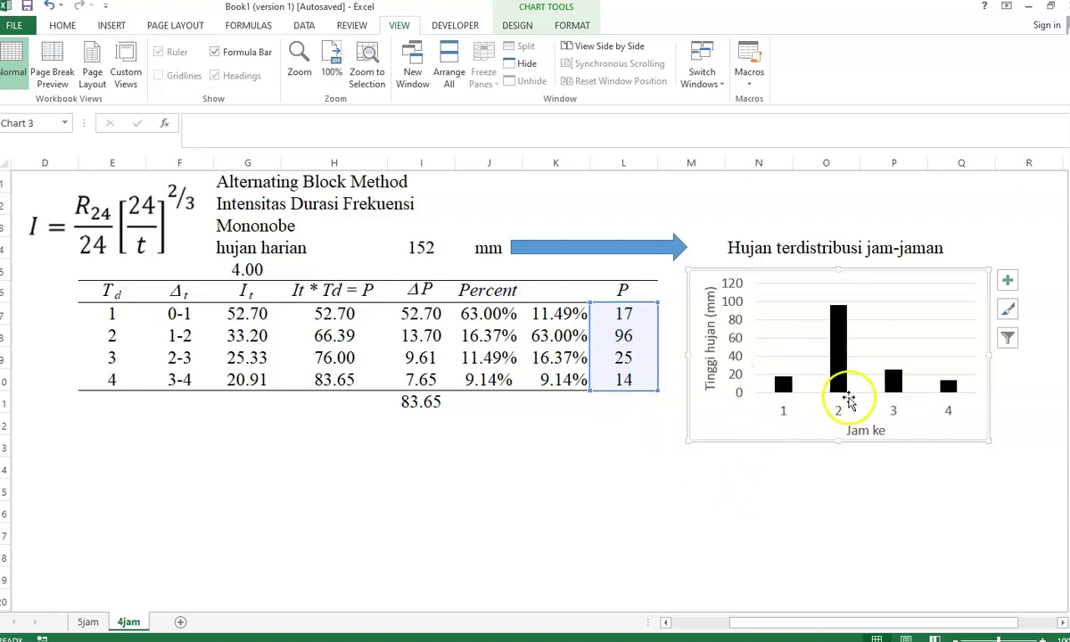
# - Give the chart's vertical axis a line with 1 pt weight and the Automatic outline colour
pyautogui.click(736, 323)
pyautogui.rightClick(736, 323)
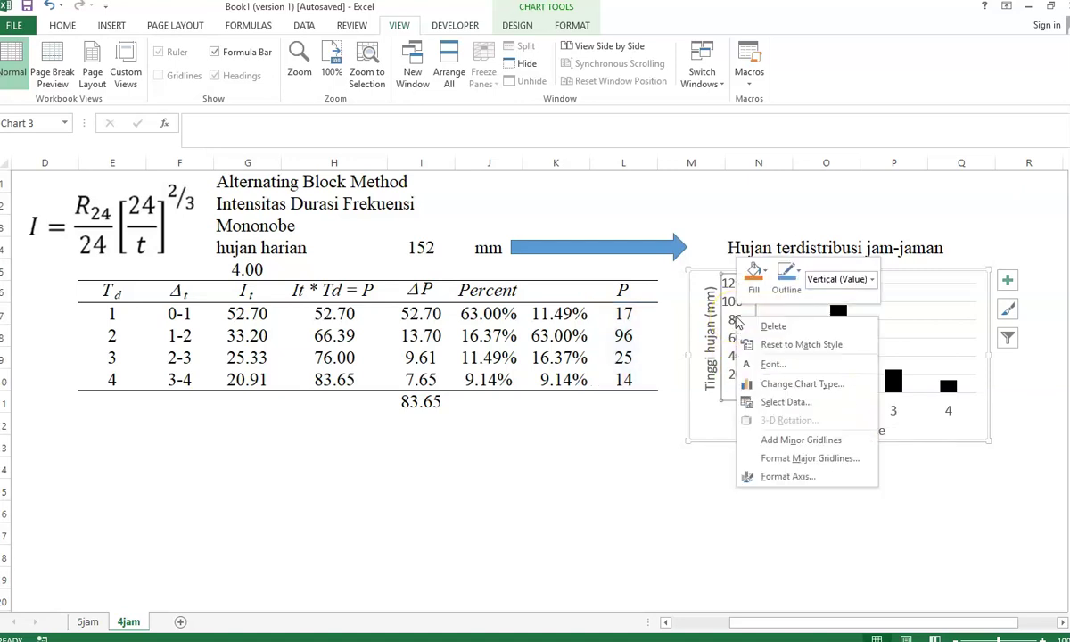
pyautogui.click(786, 274)
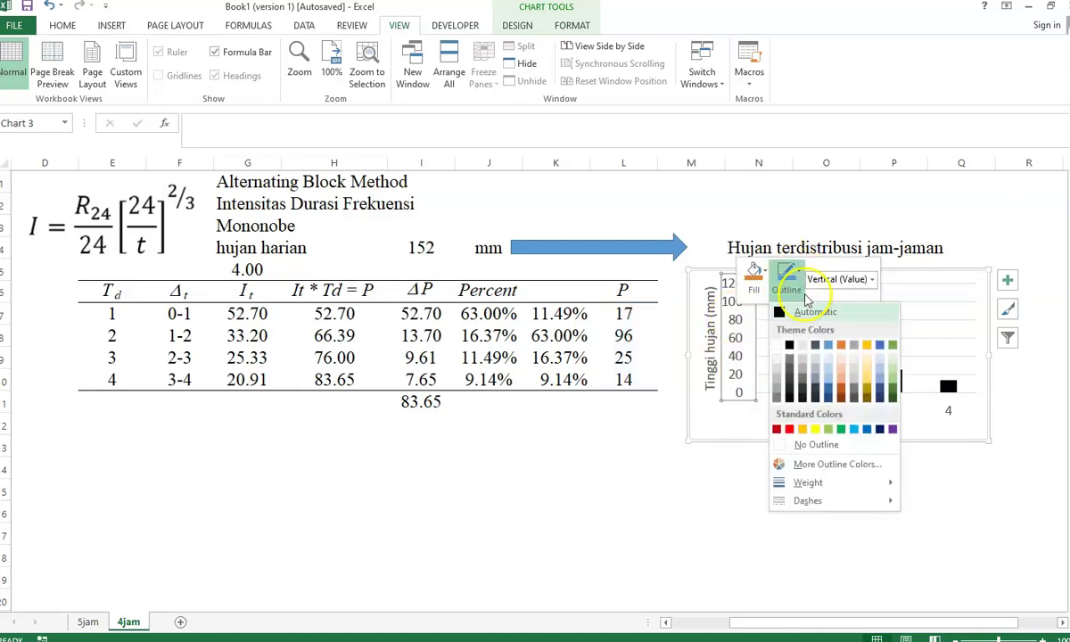
pyautogui.moveTo(808, 482)
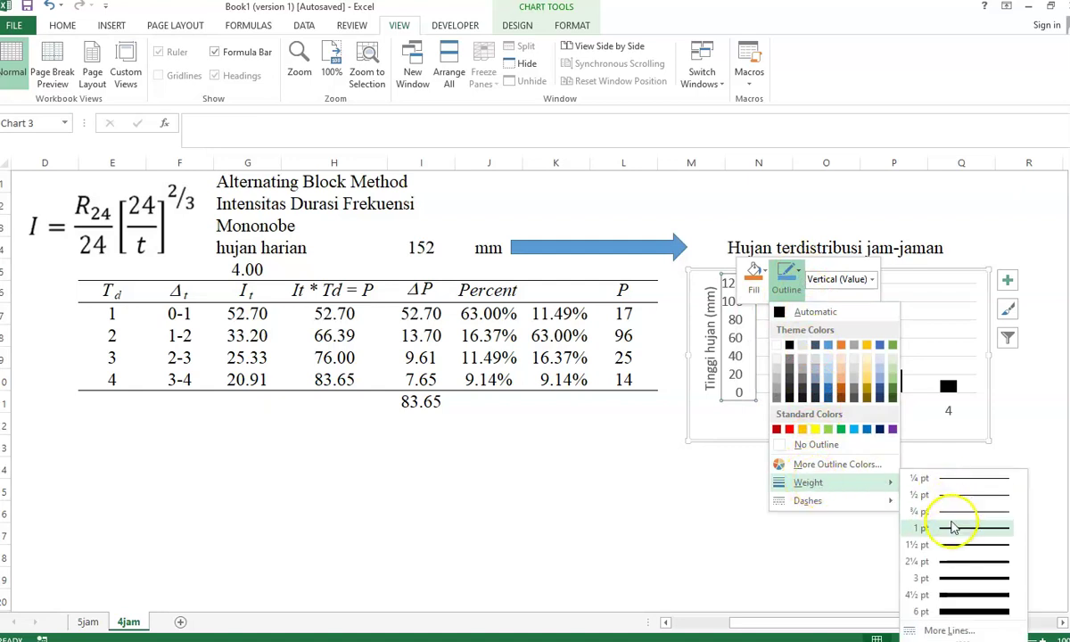
pyautogui.click(951, 528)
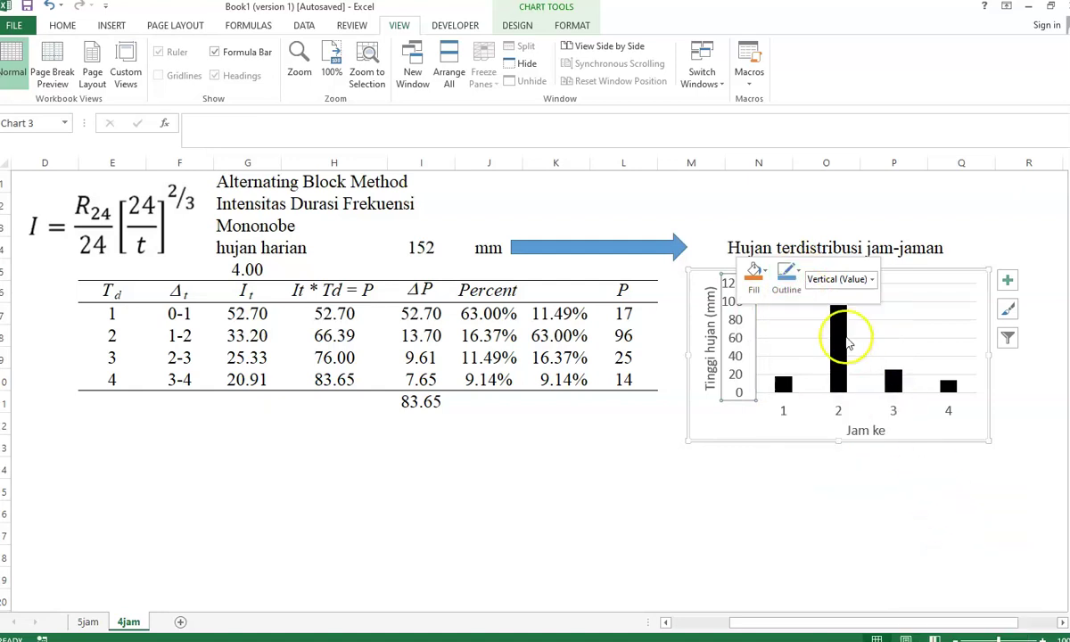
pyautogui.click(786, 279)
pyautogui.click(779, 311)
pyautogui.click(754, 466)
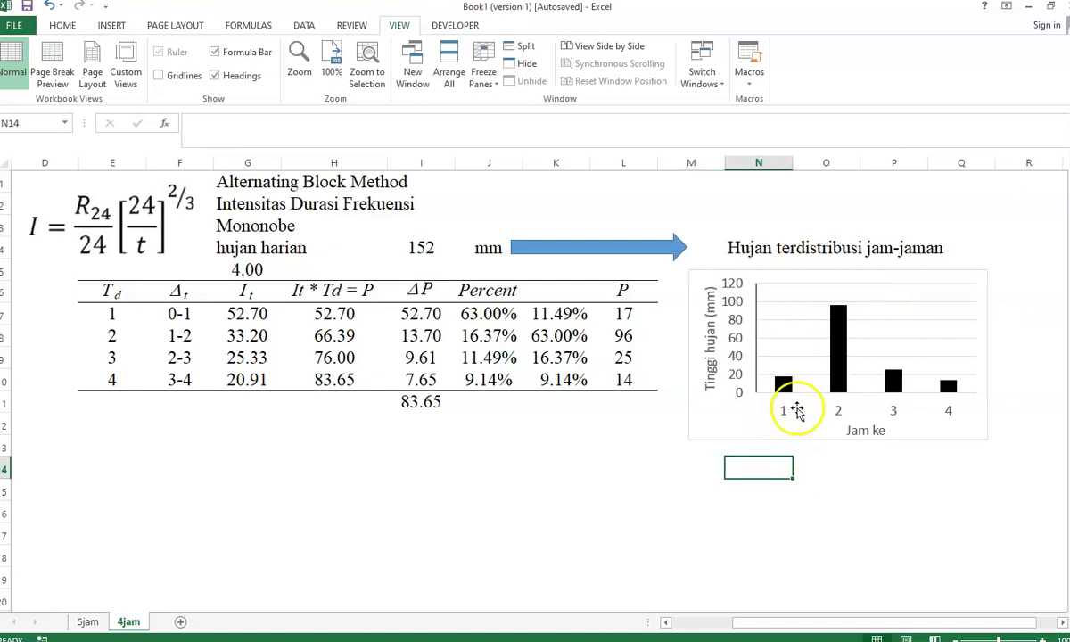
# - Give the chart's horizontal axis a line in the Automatic outline colour and set a heavier line weight
pyautogui.click(785, 412)
pyautogui.rightClick(784, 412)
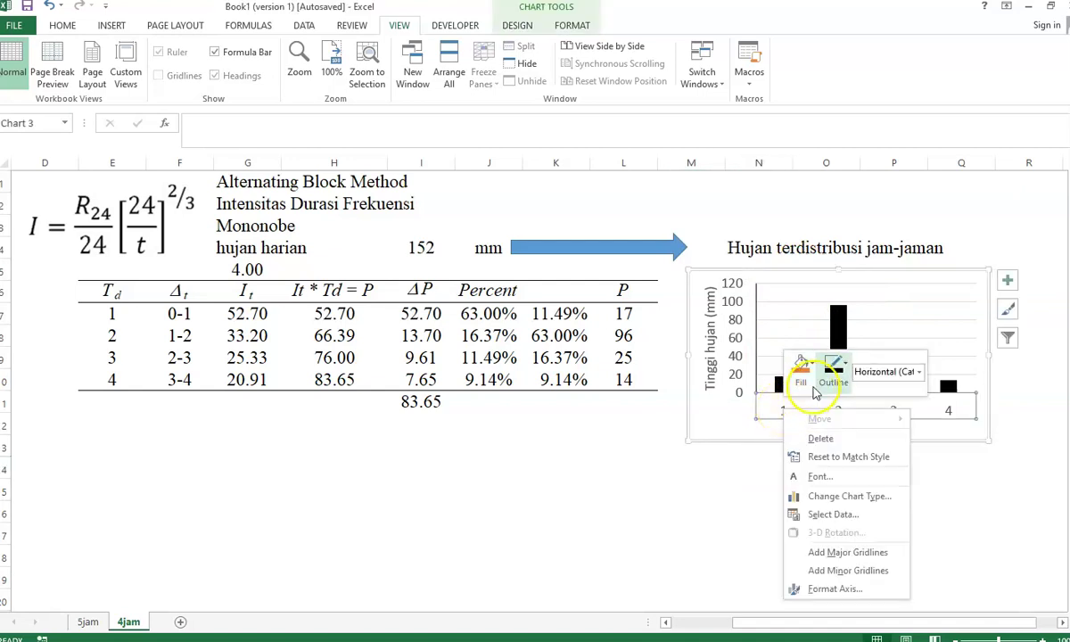
pyautogui.click(834, 367)
pyautogui.click(827, 405)
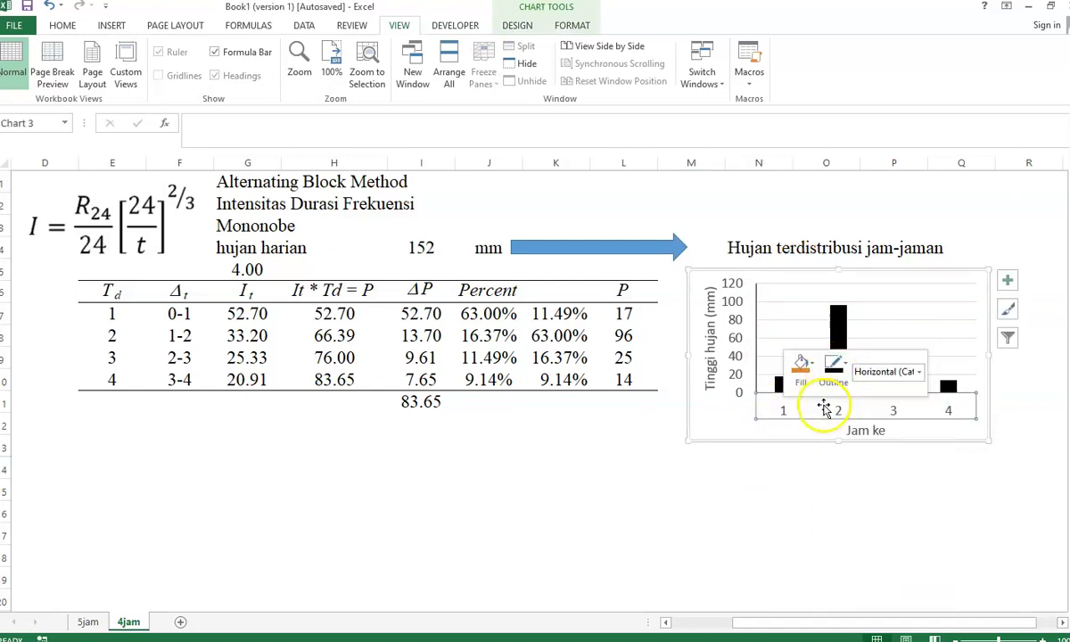
pyautogui.click(842, 374)
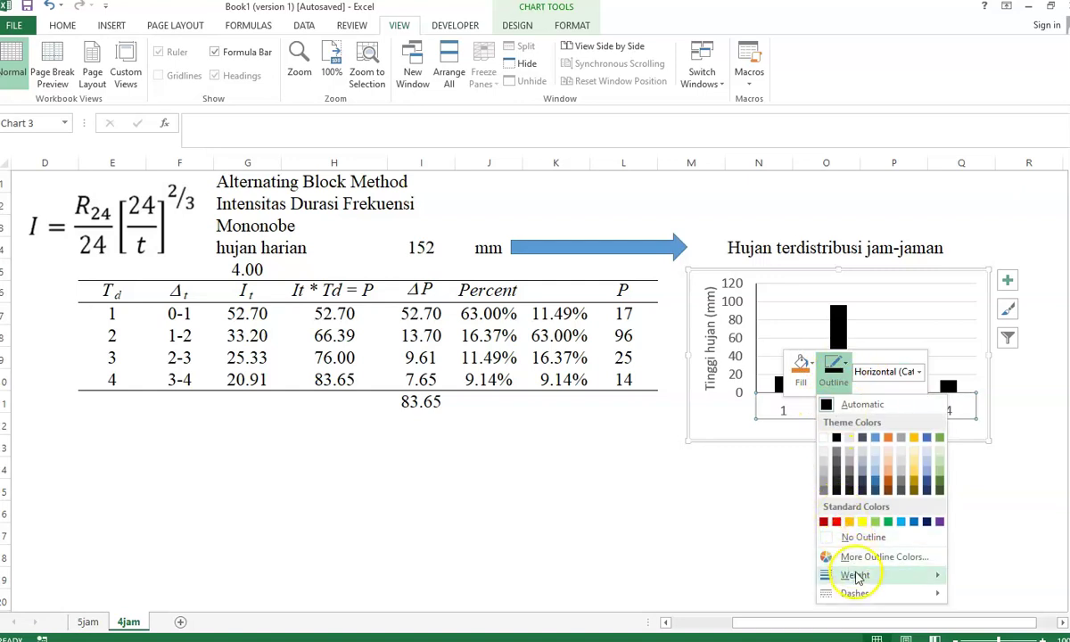
pyautogui.moveTo(889, 573)
pyautogui.click(992, 542)
pyautogui.click(852, 439)
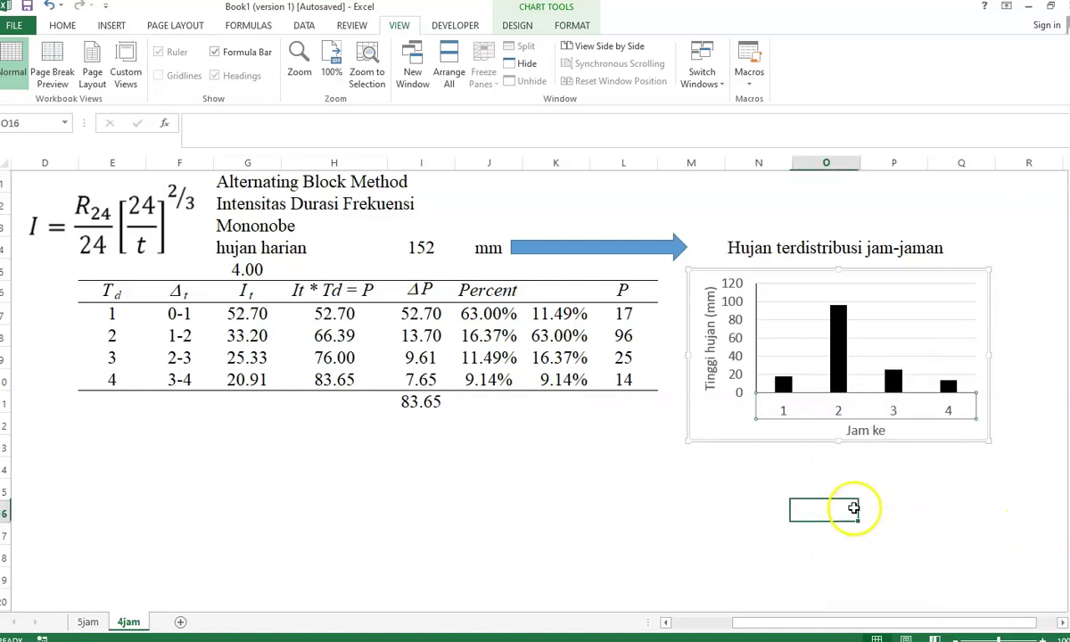
pyautogui.press('Down')
pyautogui.press('Down')
pyautogui.press('Down')
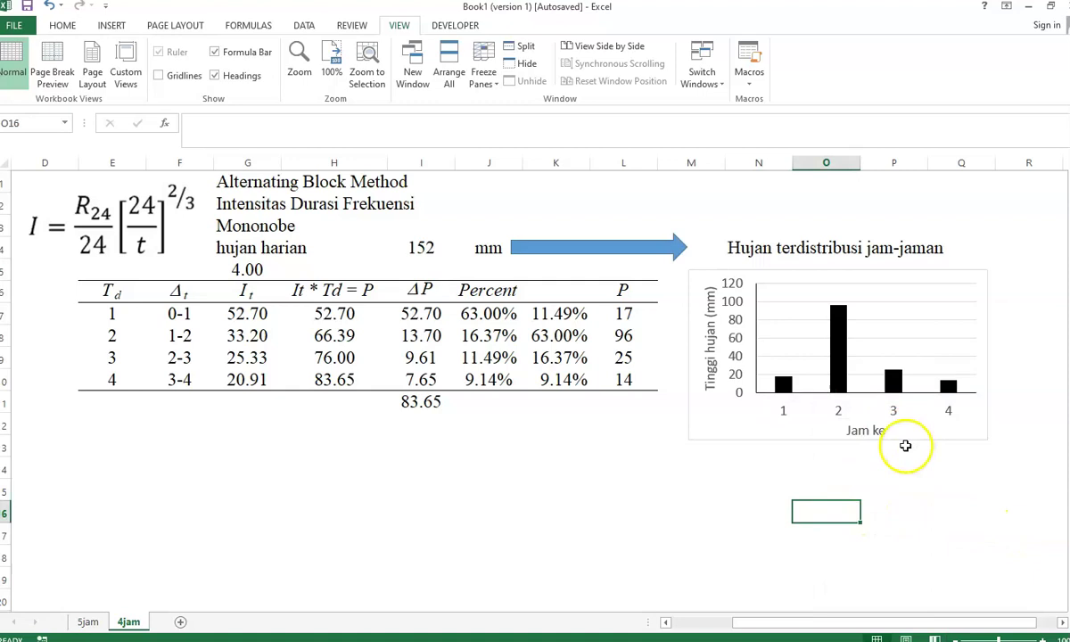